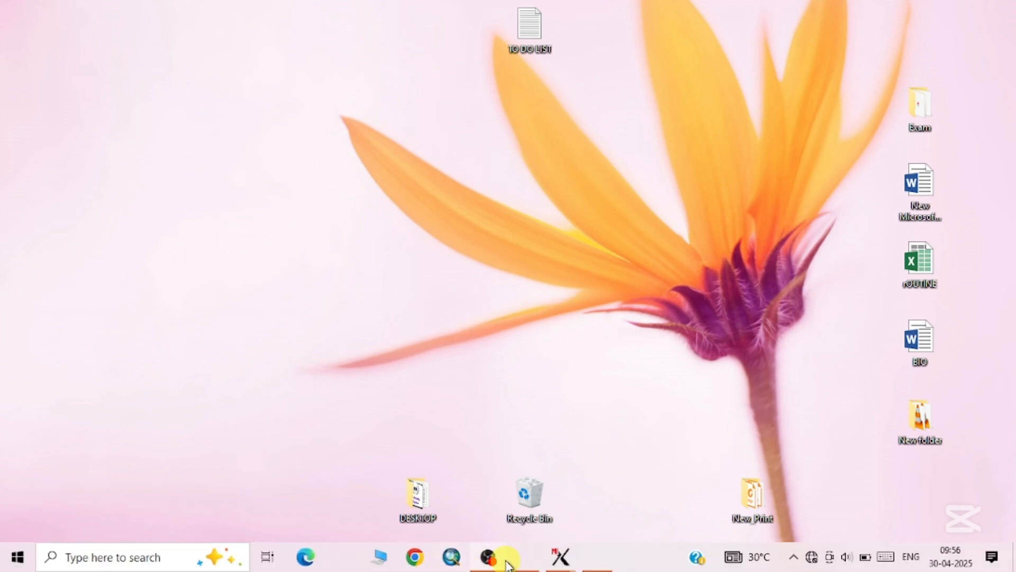
- Switch to the TNTmips editor with Block_map_digitized and bring its Layer Manager to the front
{"action": "mouse_move", "coordinate": [569, 565]}
{"action": "left_click", "coordinate": [628, 496]}
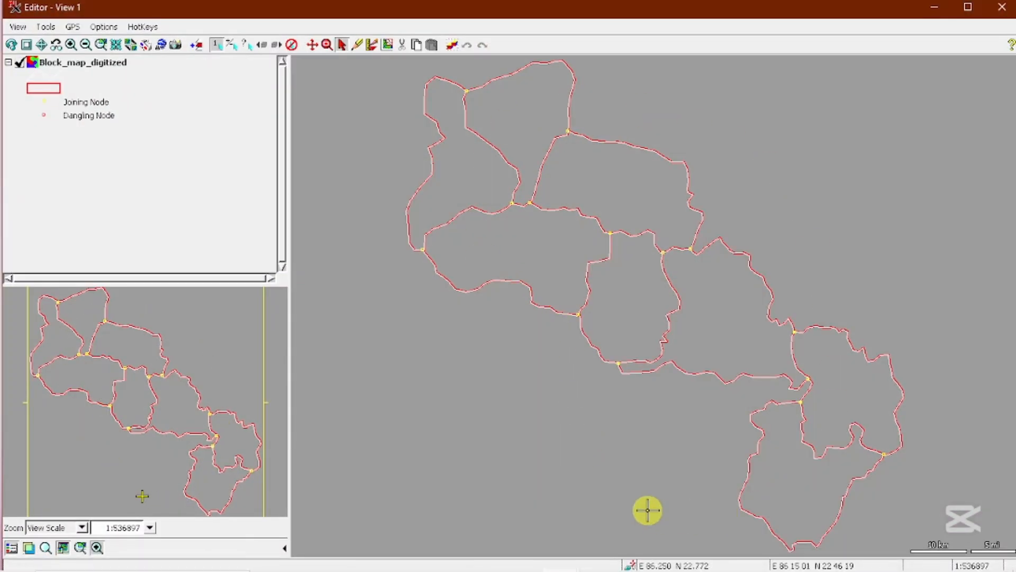
{"action": "mouse_move", "coordinate": [535, 553]}
{"action": "mouse_move", "coordinate": [571, 562]}
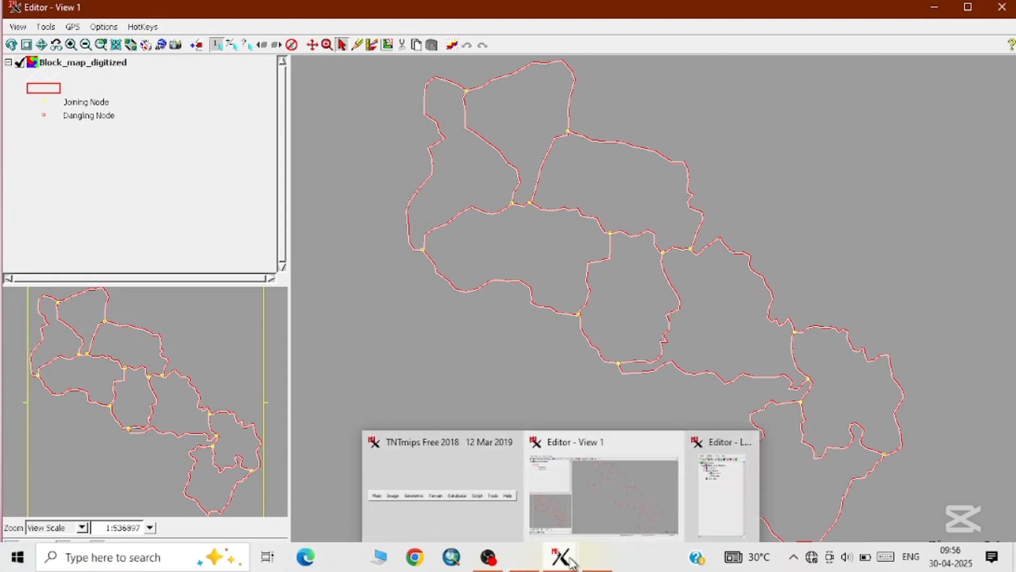
{"action": "left_click", "coordinate": [720, 492]}
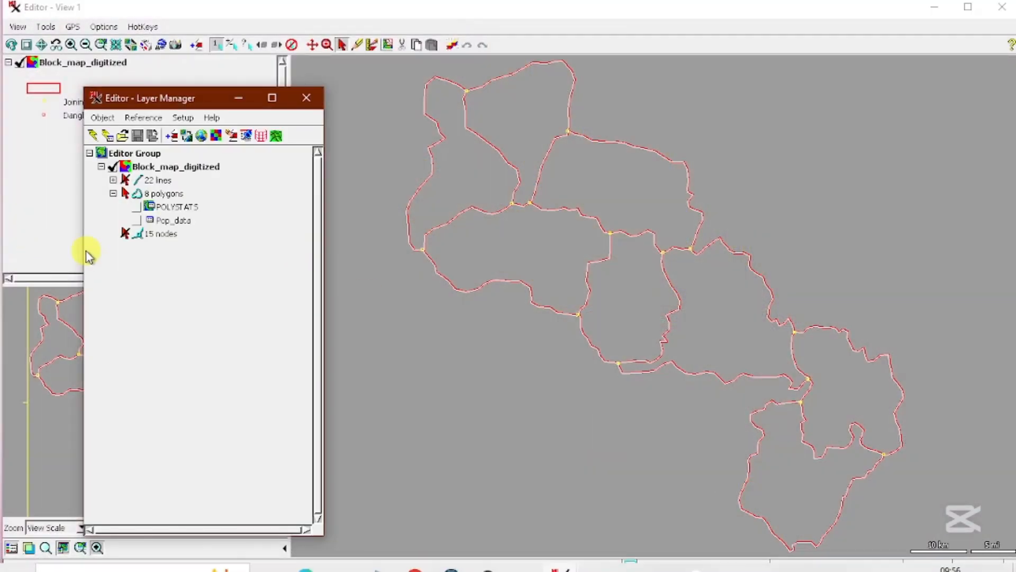
{"action": "left_click_drag", "start_coordinate": [205, 96], "coordinate": [207, 80]}
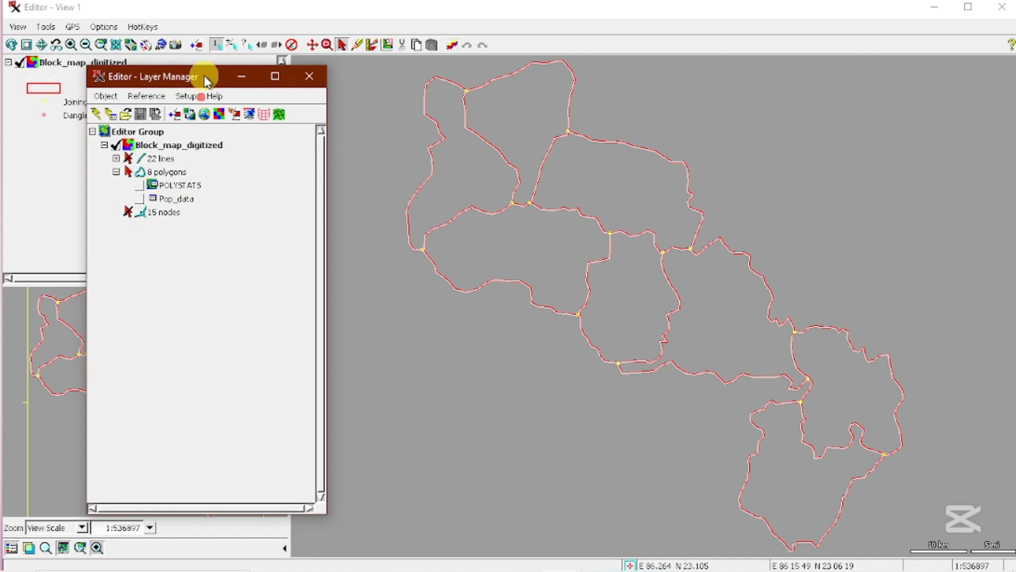
- Open the Pop_data polygon table, review the block names and population densities, and close it
{"action": "double_click", "coordinate": [151, 200]}
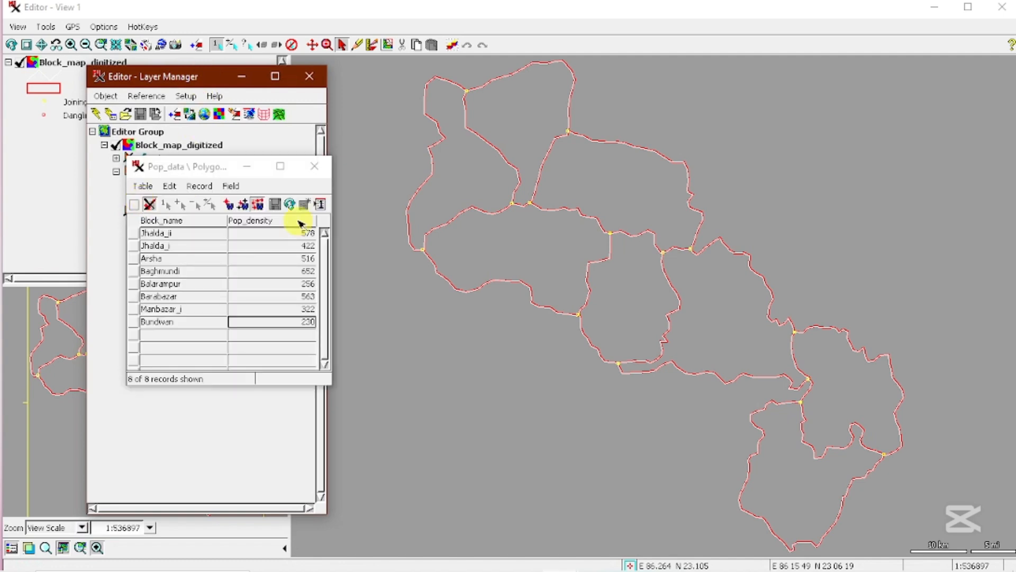
{"action": "left_click_drag", "start_coordinate": [332, 233], "coordinate": [403, 232]}
{"action": "left_click_drag", "start_coordinate": [280, 174], "coordinate": [302, 178]}
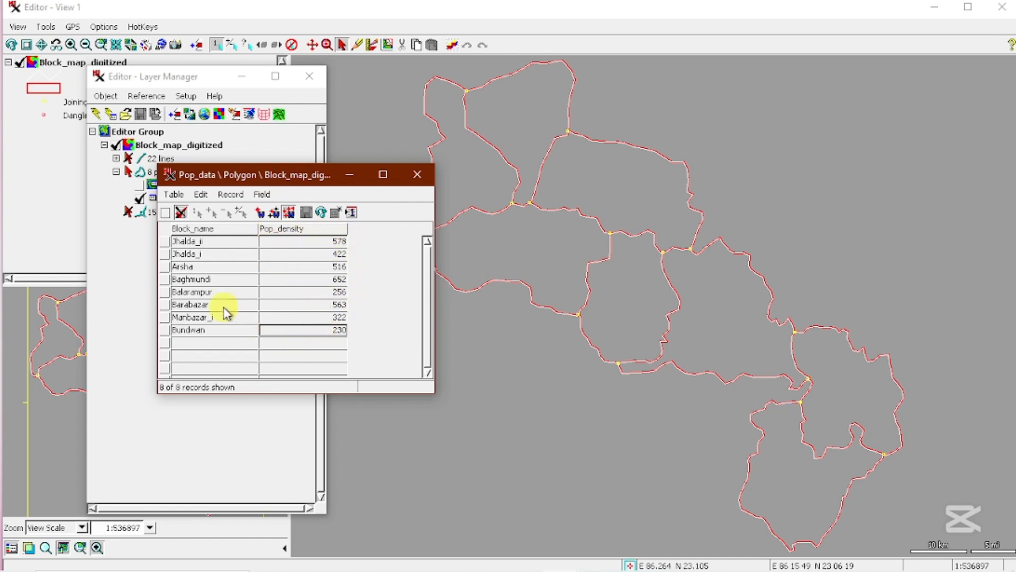
{"action": "left_click_drag", "start_coordinate": [279, 176], "coordinate": [283, 141]}
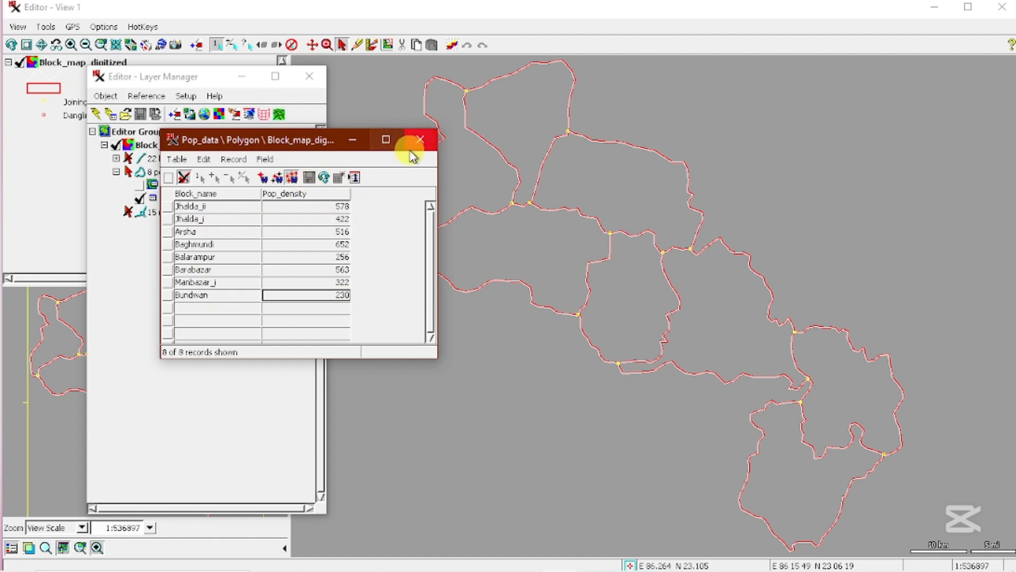
{"action": "left_click", "coordinate": [419, 140]}
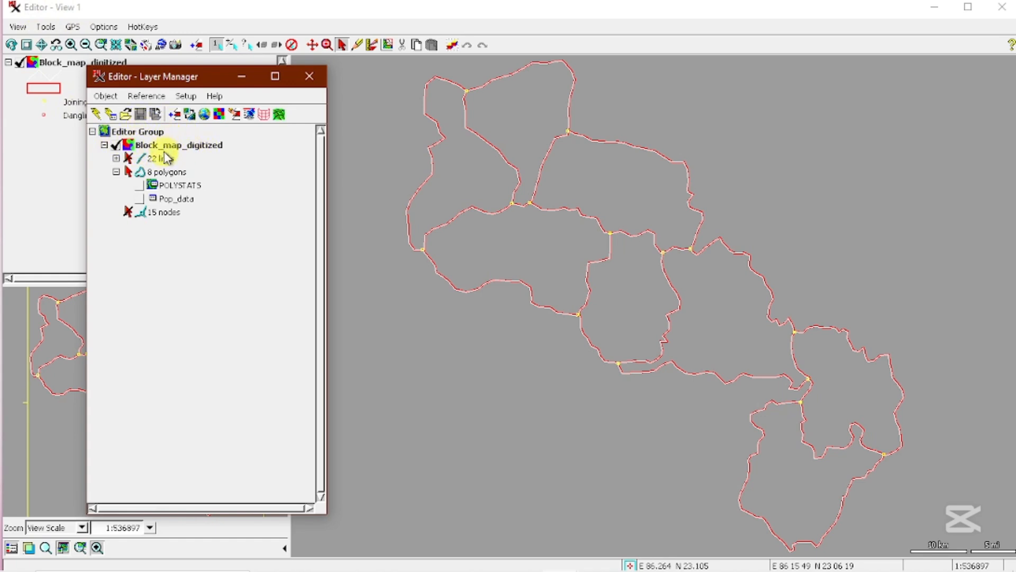
- Open the layer controls of Block_map_digitized and start a new by-attribute style for its polygons
{"action": "right_click", "coordinate": [197, 146]}
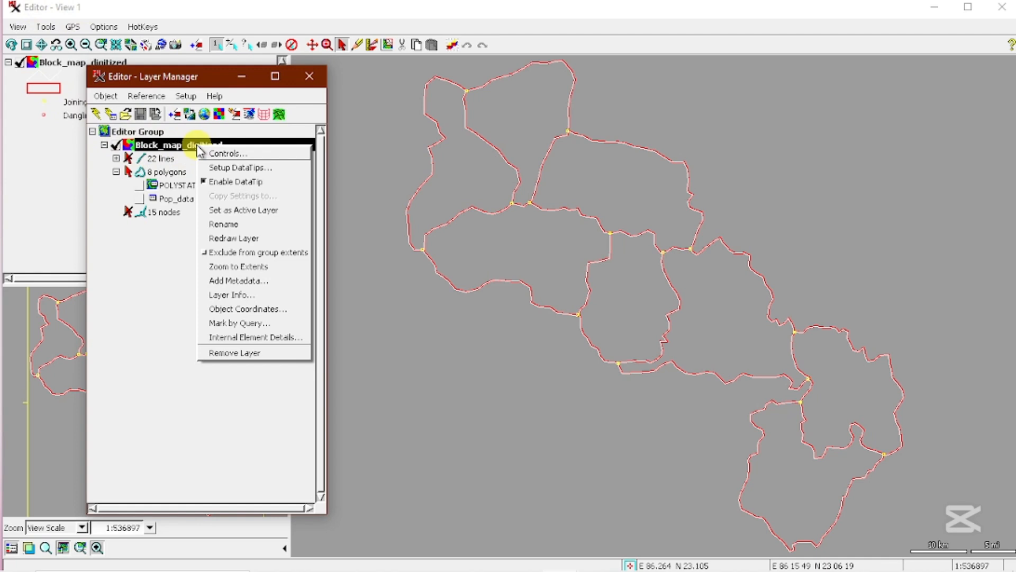
{"action": "left_click", "coordinate": [229, 154]}
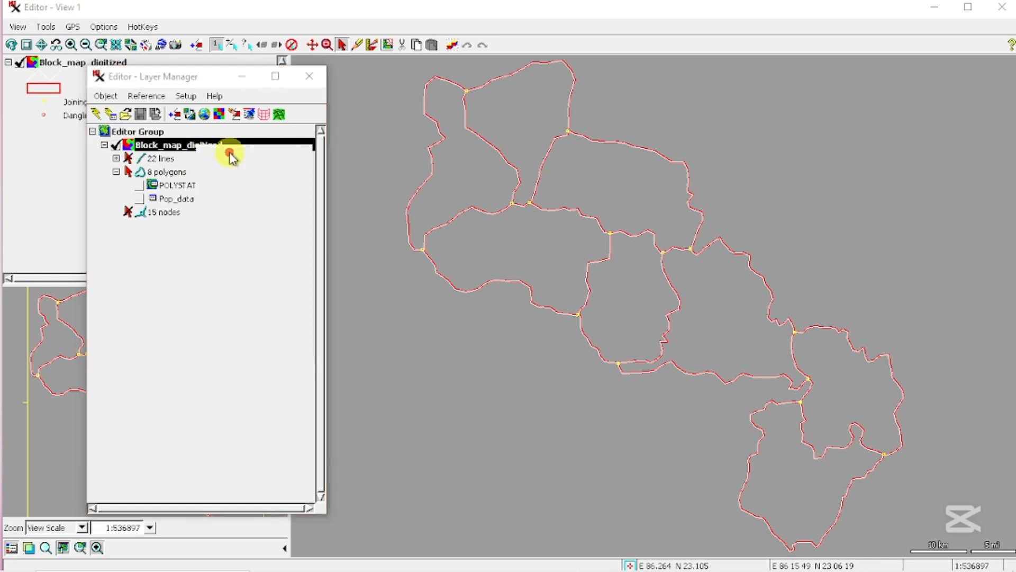
{"action": "left_click_drag", "start_coordinate": [204, 116], "coordinate": [499, 108]}
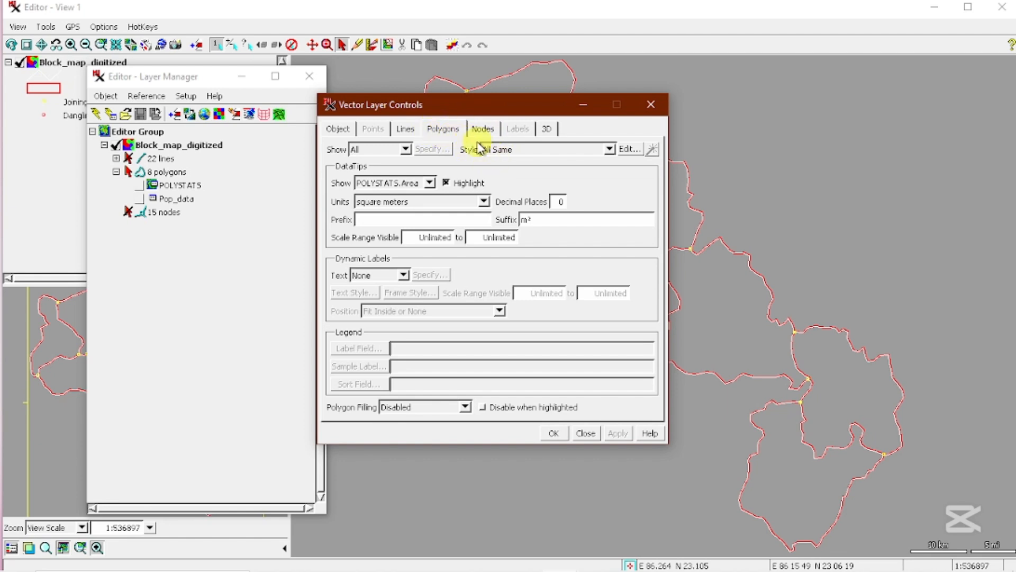
{"action": "left_click", "coordinate": [609, 149]}
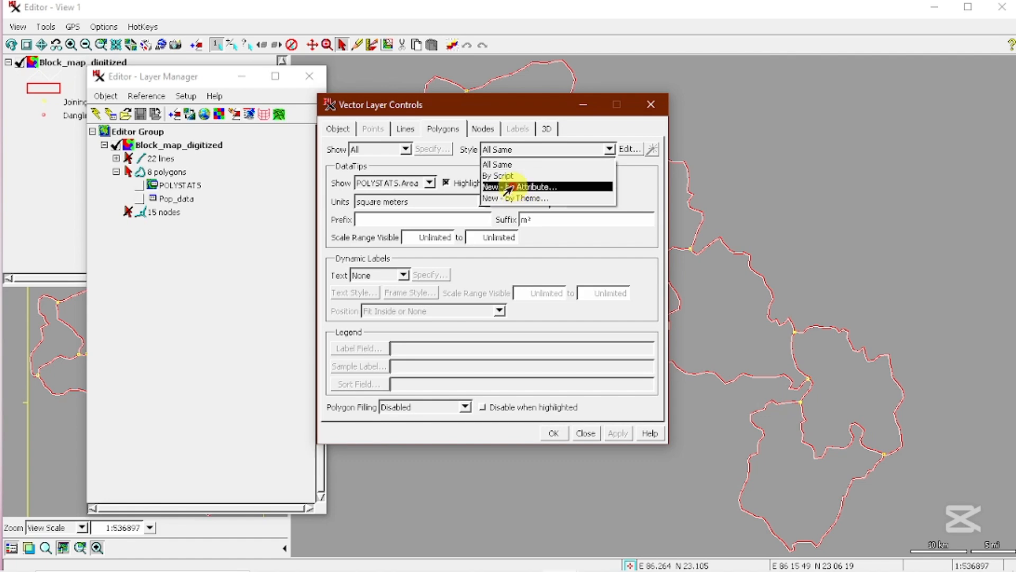
{"action": "left_click", "coordinate": [509, 187]}
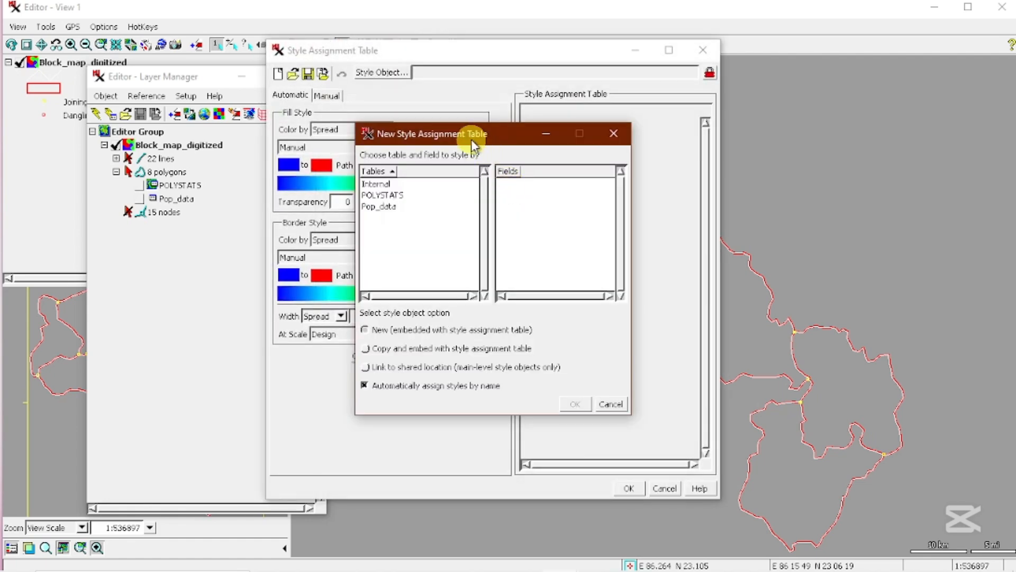
- Create the style assignment table from the Pop_density field of the Pop_data table
{"action": "left_click_drag", "start_coordinate": [471, 138], "coordinate": [648, 136]}
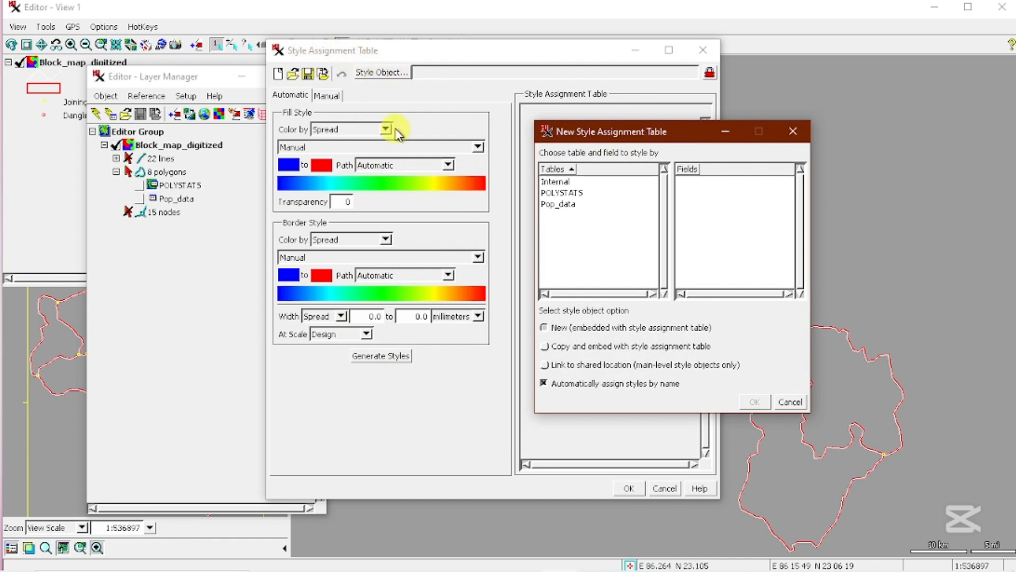
{"action": "left_click_drag", "start_coordinate": [635, 139], "coordinate": [589, 107]}
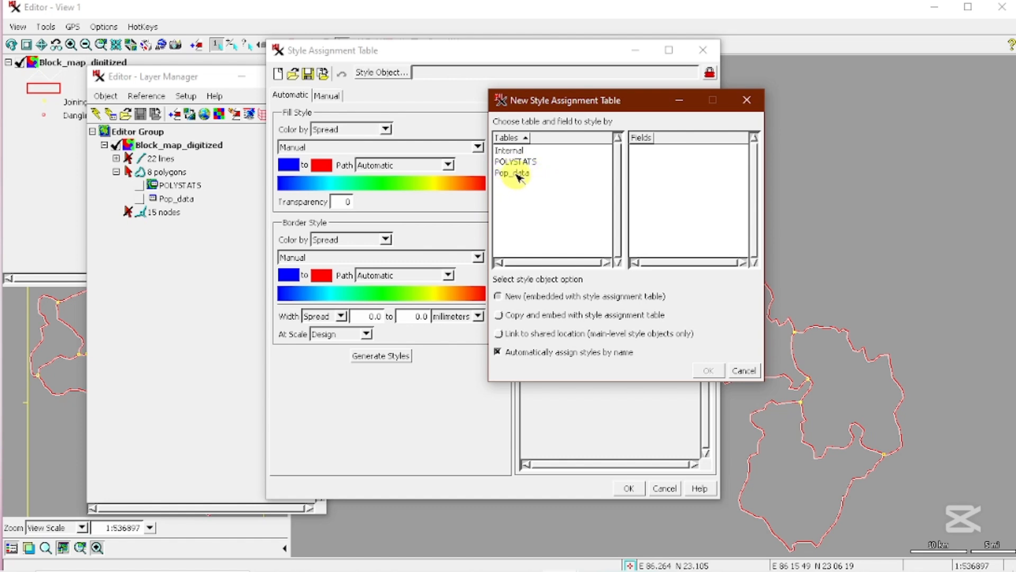
{"action": "left_click", "coordinate": [519, 176]}
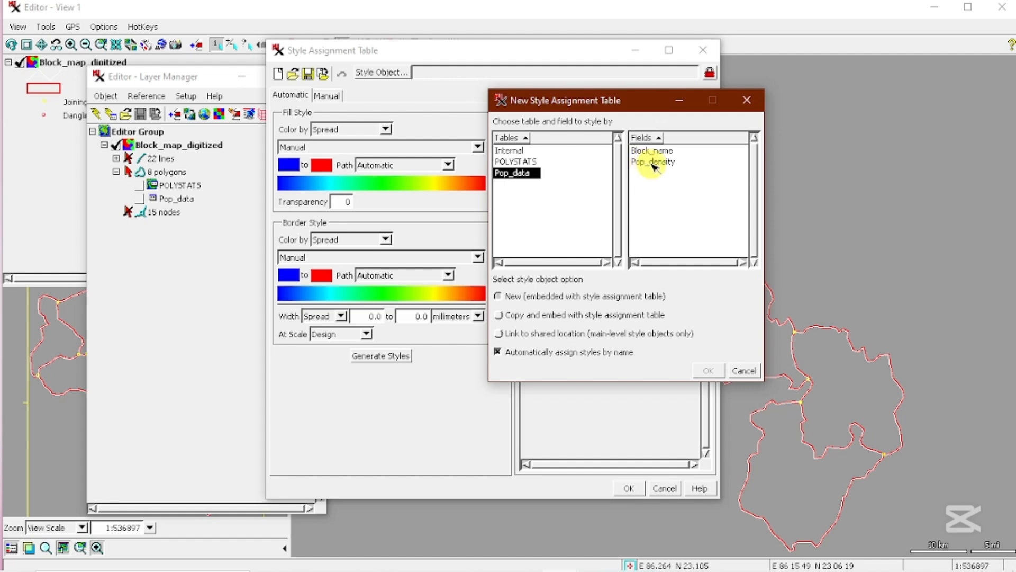
{"action": "left_click", "coordinate": [652, 165]}
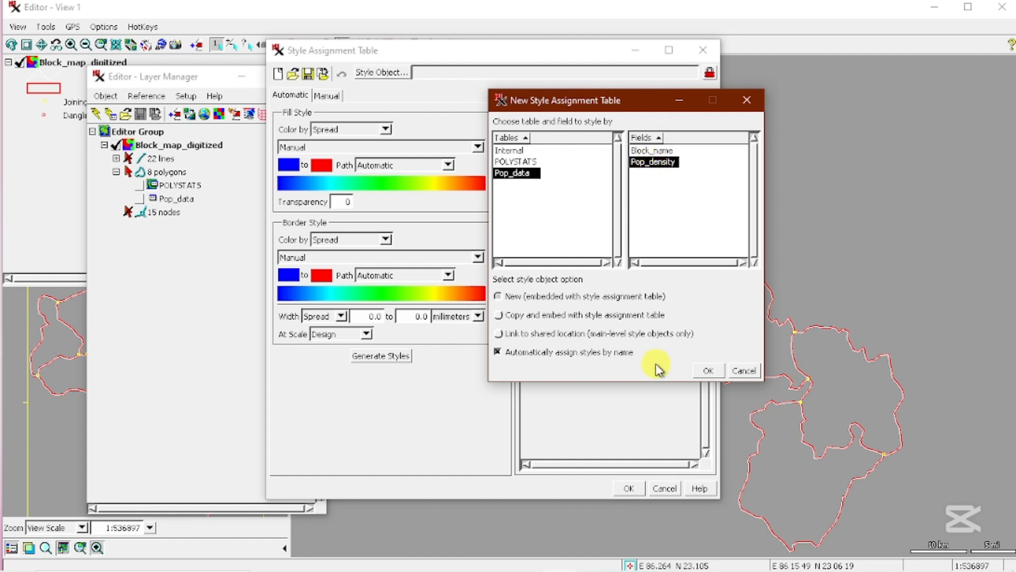
{"action": "left_click", "coordinate": [708, 370]}
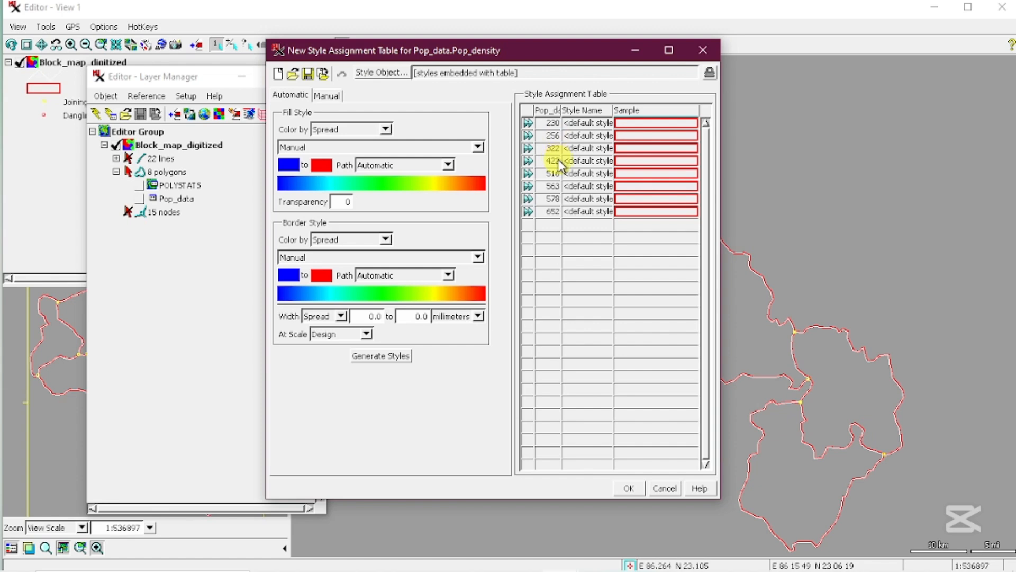
- Switch the style assignment to manual and add three new polygon styles
{"action": "left_click_drag", "start_coordinate": [550, 51], "coordinate": [523, 72]}
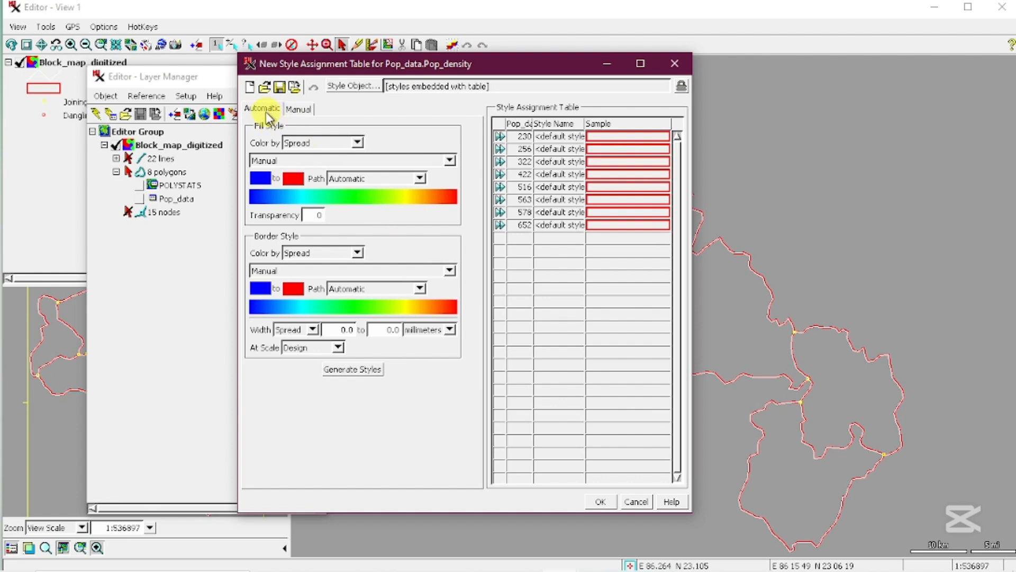
{"action": "left_click", "coordinate": [298, 111]}
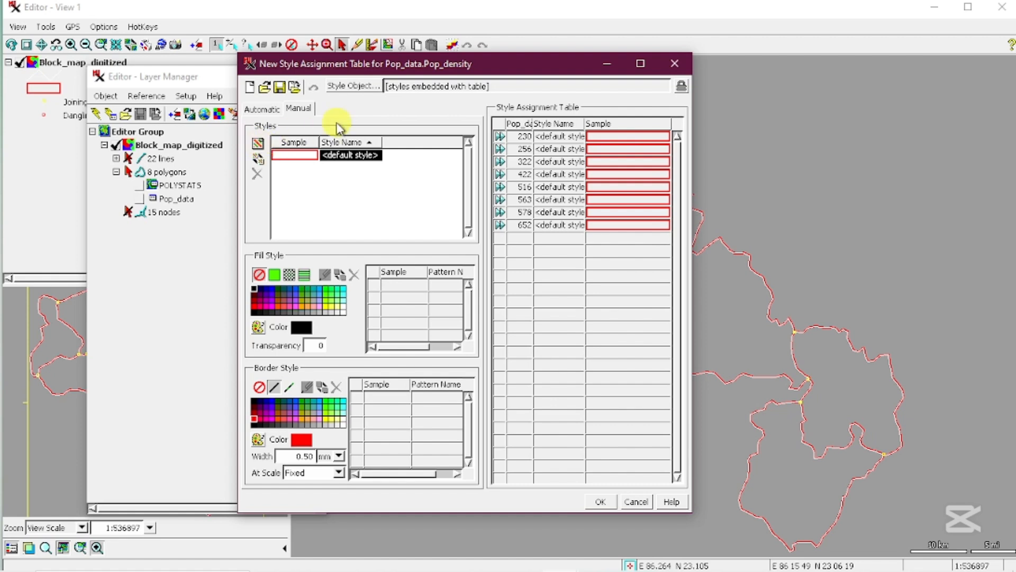
{"action": "left_click_drag", "start_coordinate": [479, 62], "coordinate": [445, 64]}
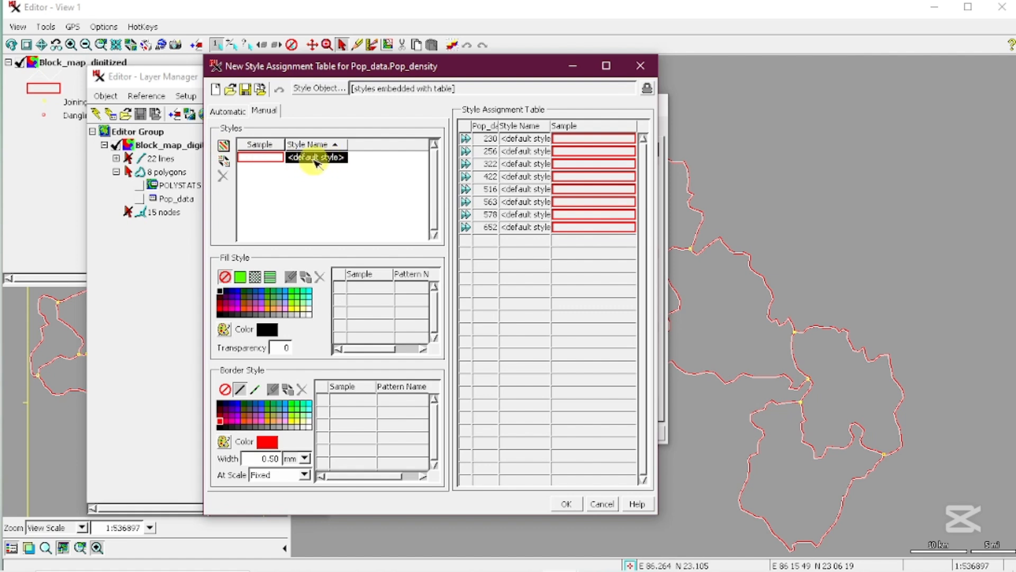
{"action": "left_click", "coordinate": [225, 148]}
{"action": "left_click", "coordinate": [224, 149]}
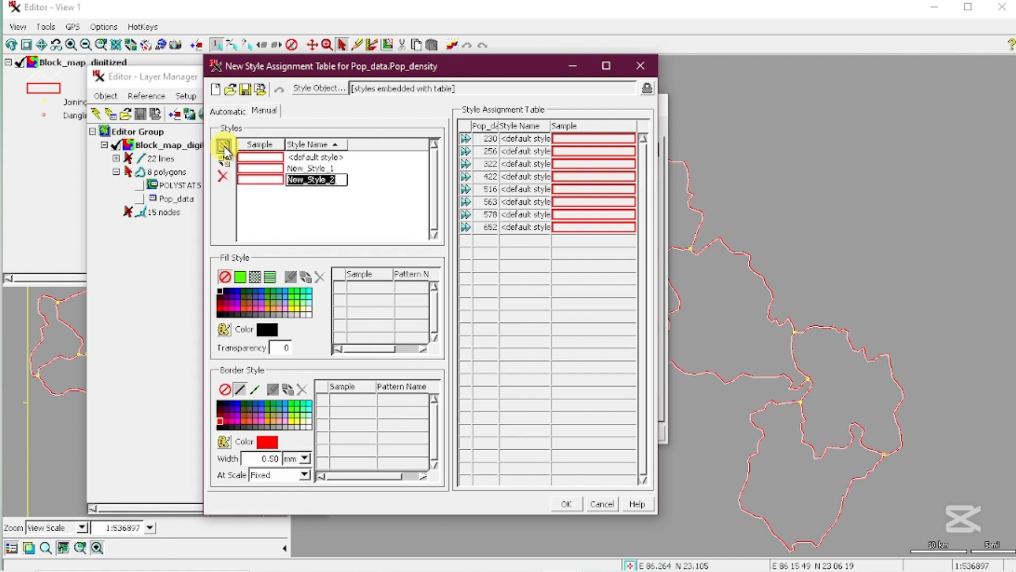
{"action": "left_click", "coordinate": [224, 149]}
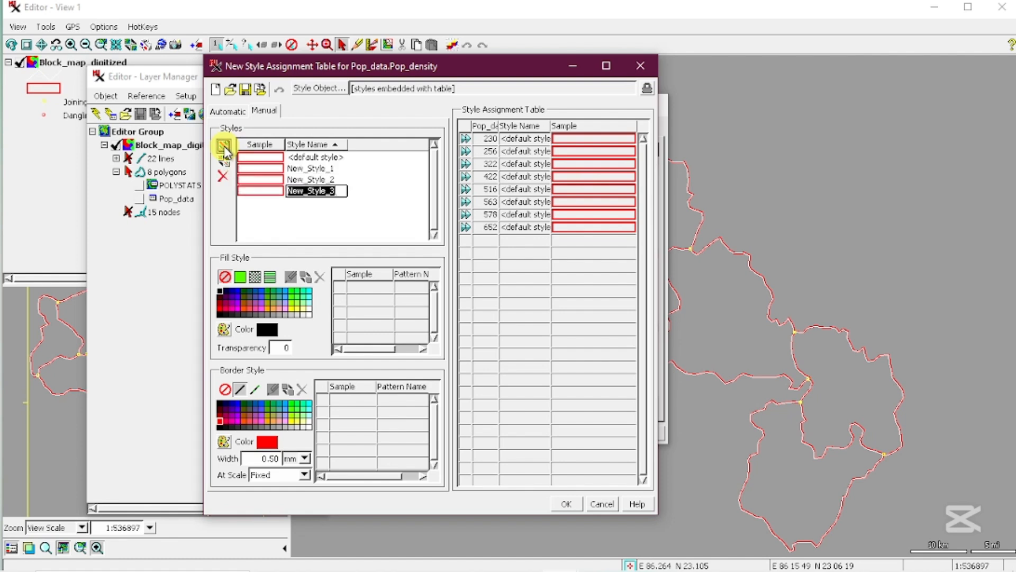
{"action": "left_click", "coordinate": [303, 194]}
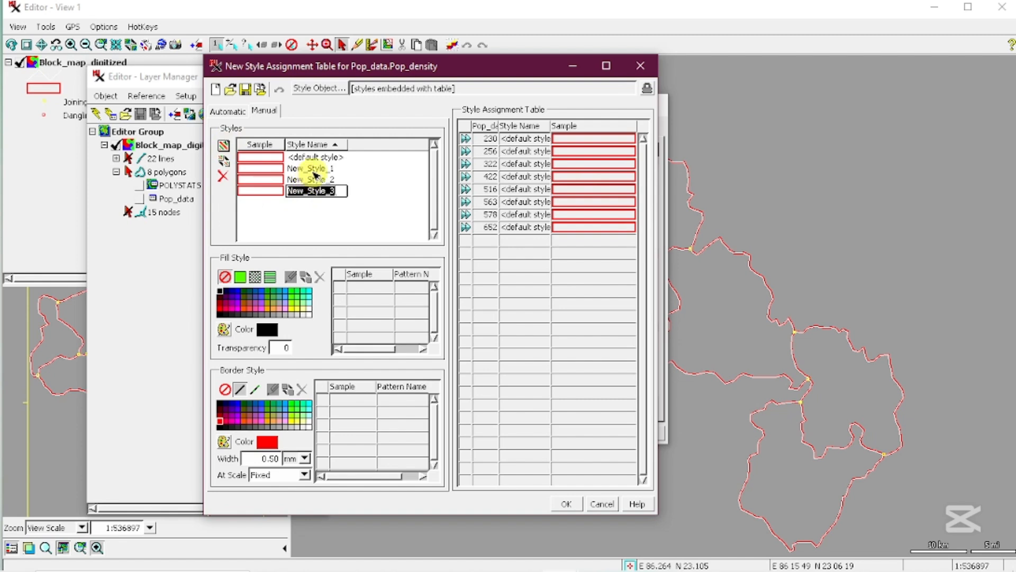
- Rename the first new style, New_Style_1, as LOW
{"action": "left_click", "coordinate": [315, 170]}
{"action": "left_click", "coordinate": [311, 169]}
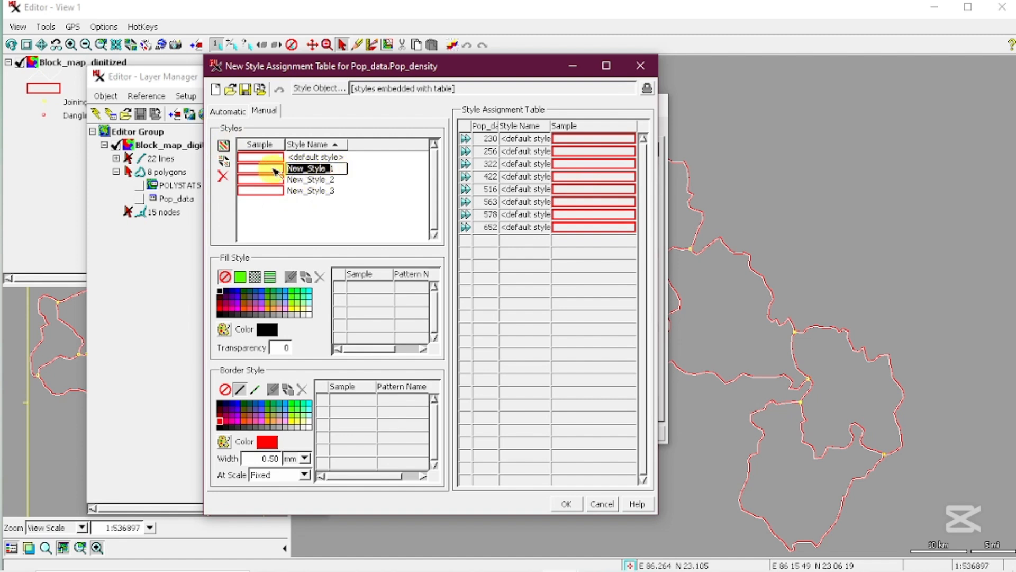
{"action": "key", "text": "BackSpace"}
- Rename the second new style, New_Style_2, as MODERATE
{"action": "left_click", "coordinate": [325, 180]}
{"action": "left_click", "coordinate": [329, 181]}
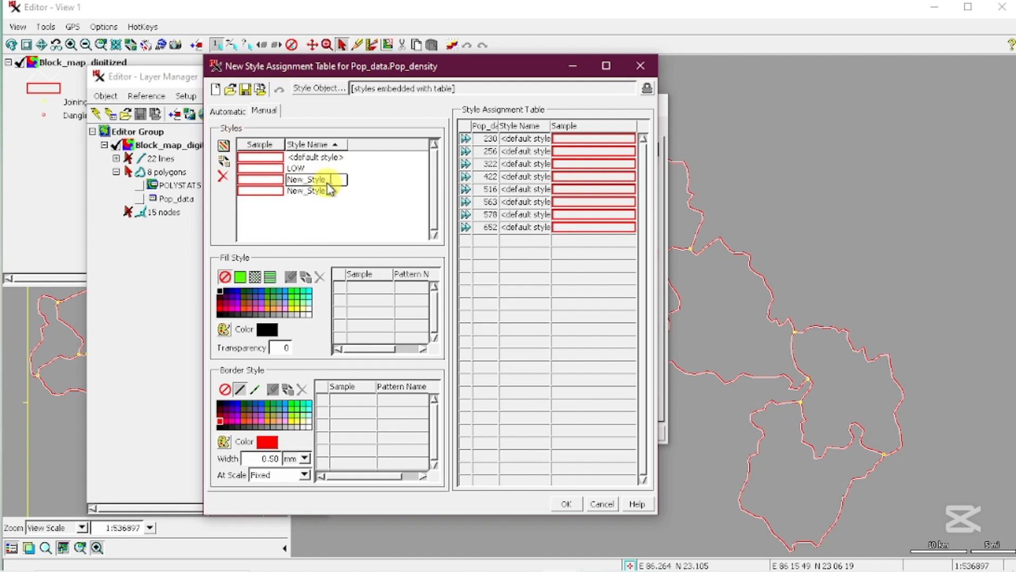
{"action": "key", "text": "BackSpace"}
{"action": "key", "text": "BackSpace"}
{"action": "key", "text": "BackSpace"}
{"action": "key", "text": "BackSpace"}
{"action": "key", "text": "BackSpace"}
{"action": "key", "text": "BackSpace"}
{"action": "key", "text": "BackSpace"}
{"action": "key", "text": "BackSpace"}
{"action": "key", "text": "BackSpace"}
{"action": "key", "text": "BackSpace"}
{"action": "key", "text": "BackSpace"}
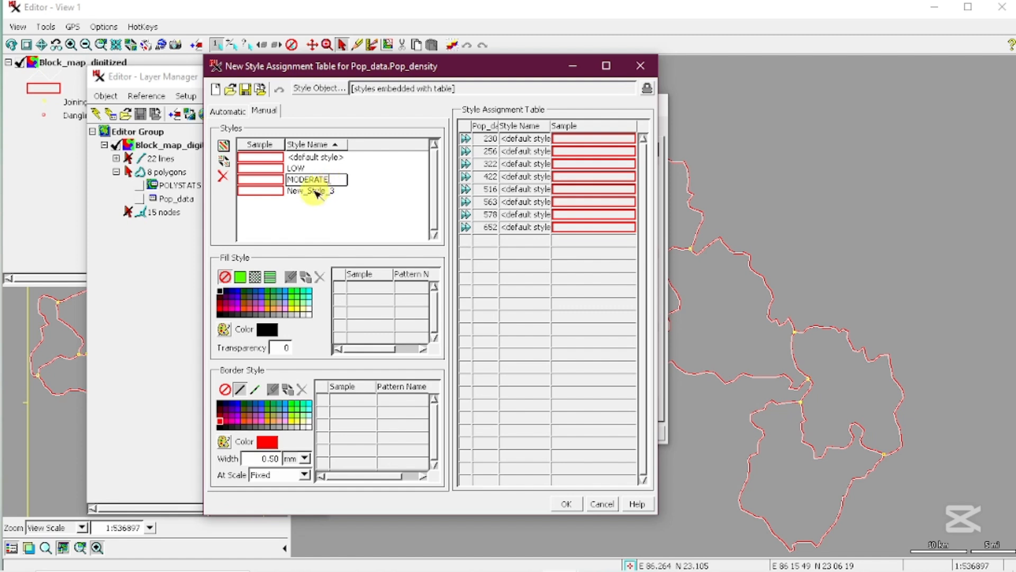
- Rename the third new style, New_Style_3, as HIGH
{"action": "left_click", "coordinate": [320, 192]}
{"action": "left_click", "coordinate": [342, 195]}
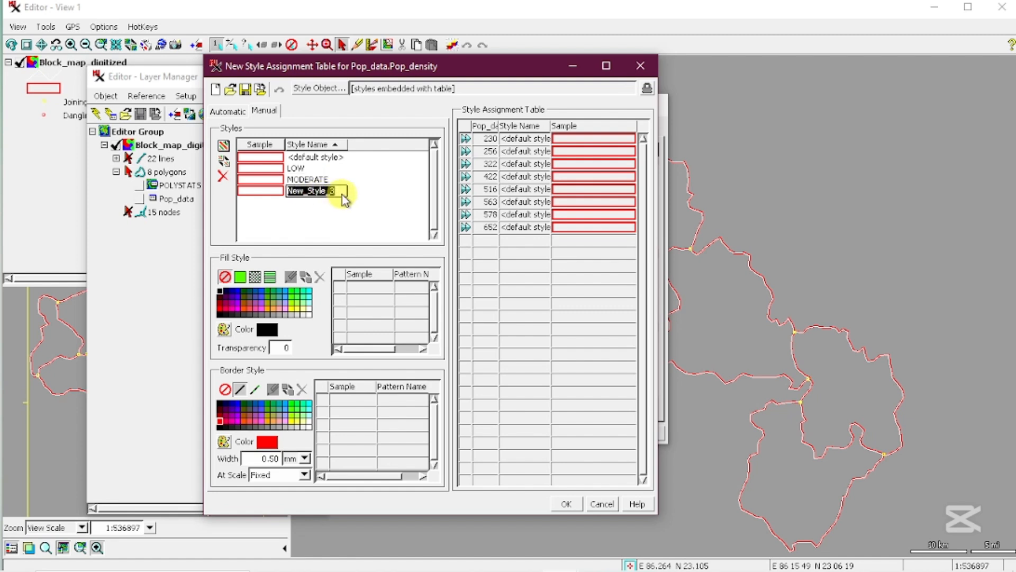
{"action": "key", "text": "BackSpace"}
{"action": "type", "text": "HIGH"}
{"action": "left_click", "coordinate": [340, 206]}
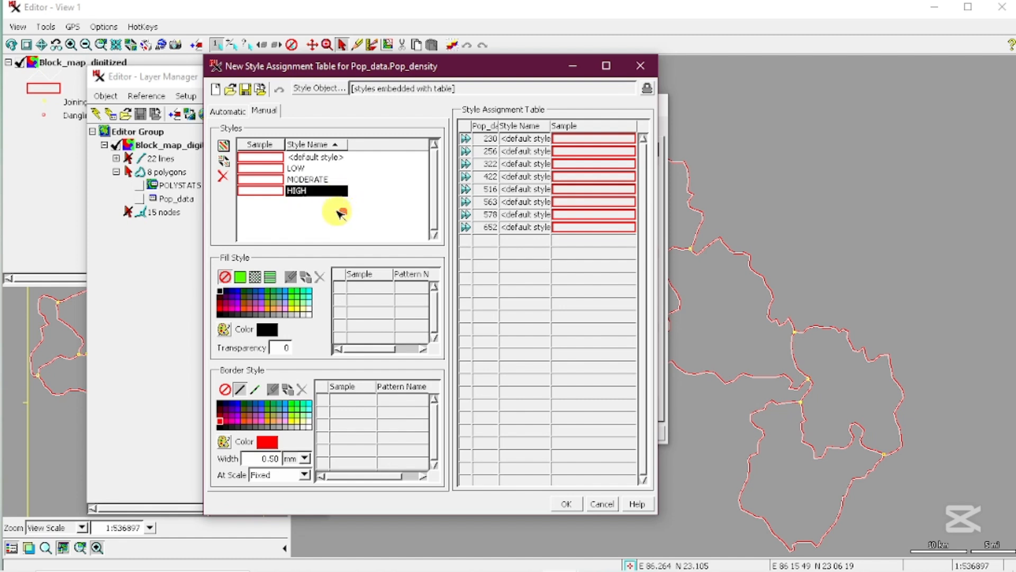
{"action": "left_click", "coordinate": [382, 184]}
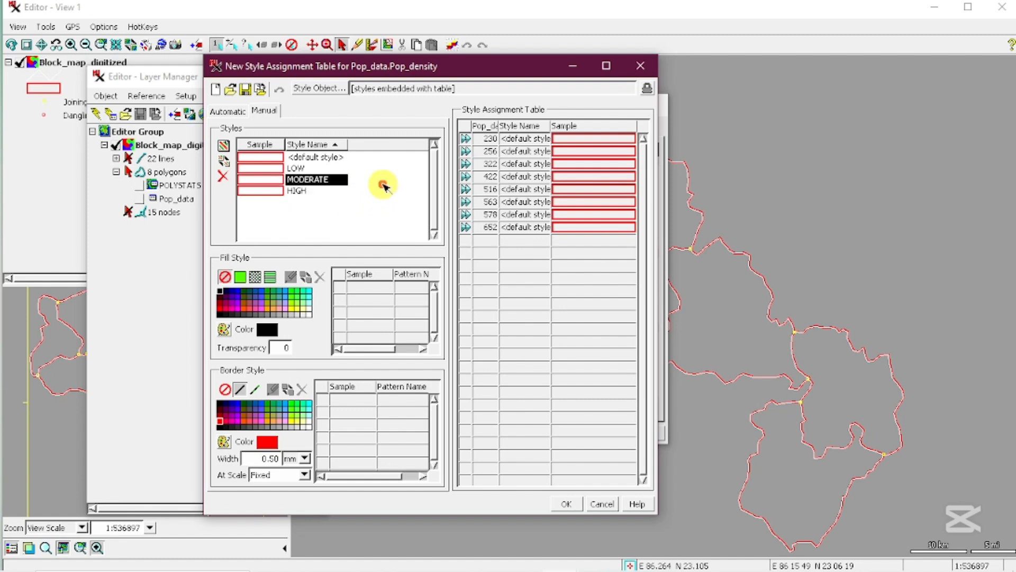
- Give the LOW style a solid red fill
{"action": "left_click", "coordinate": [305, 169]}
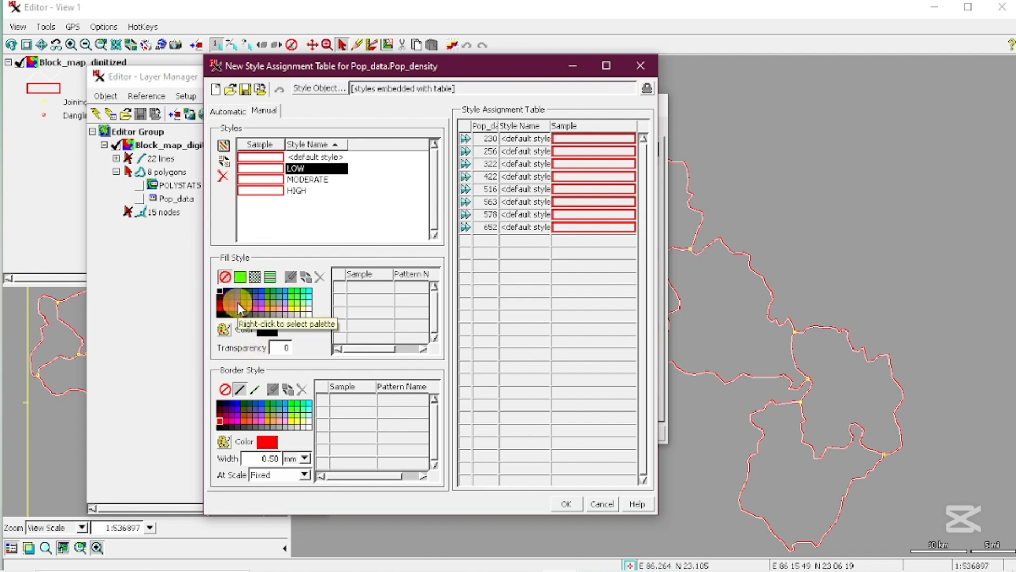
{"action": "left_click", "coordinate": [237, 303]}
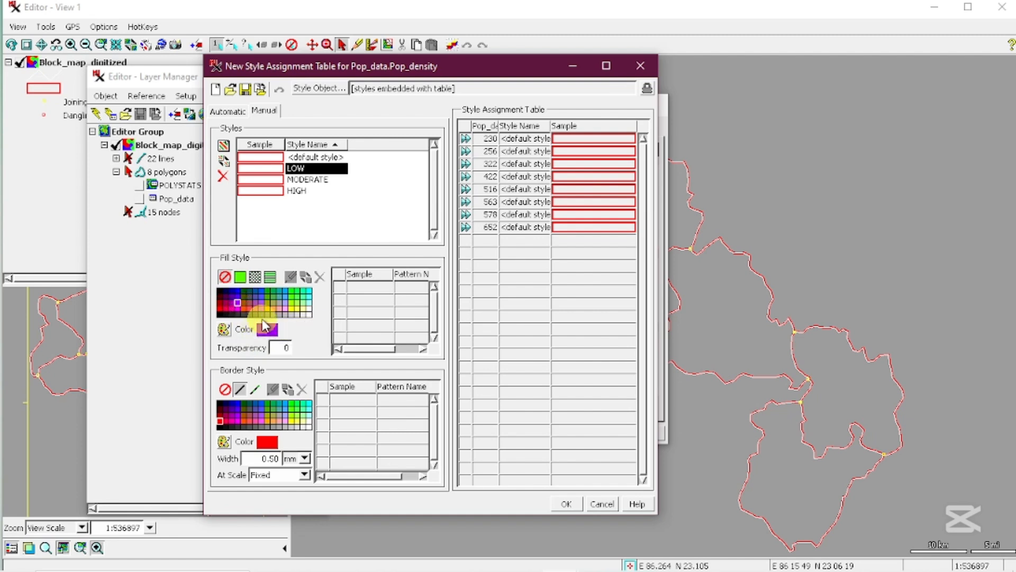
{"action": "left_click", "coordinate": [220, 309]}
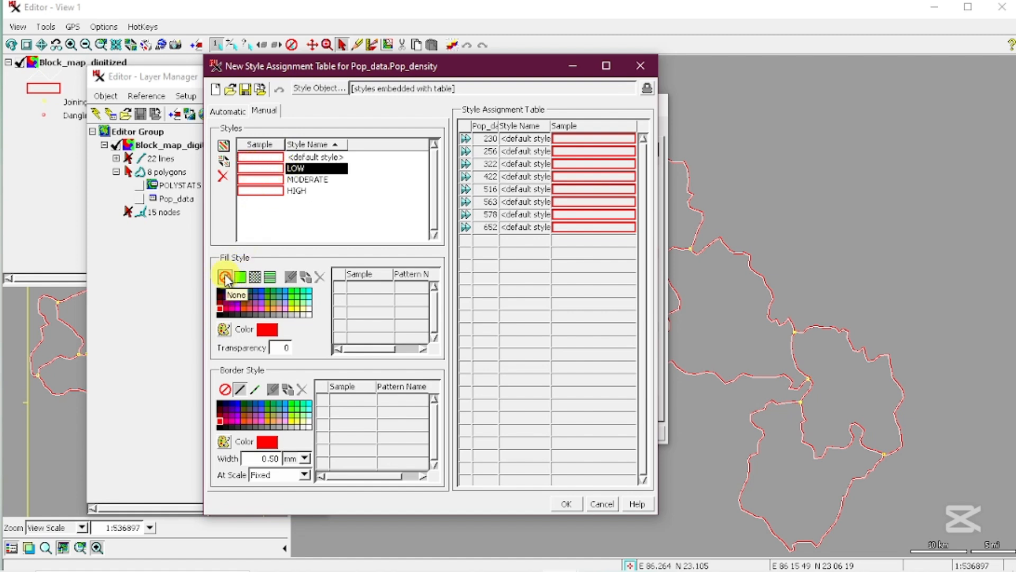
{"action": "left_click", "coordinate": [240, 277]}
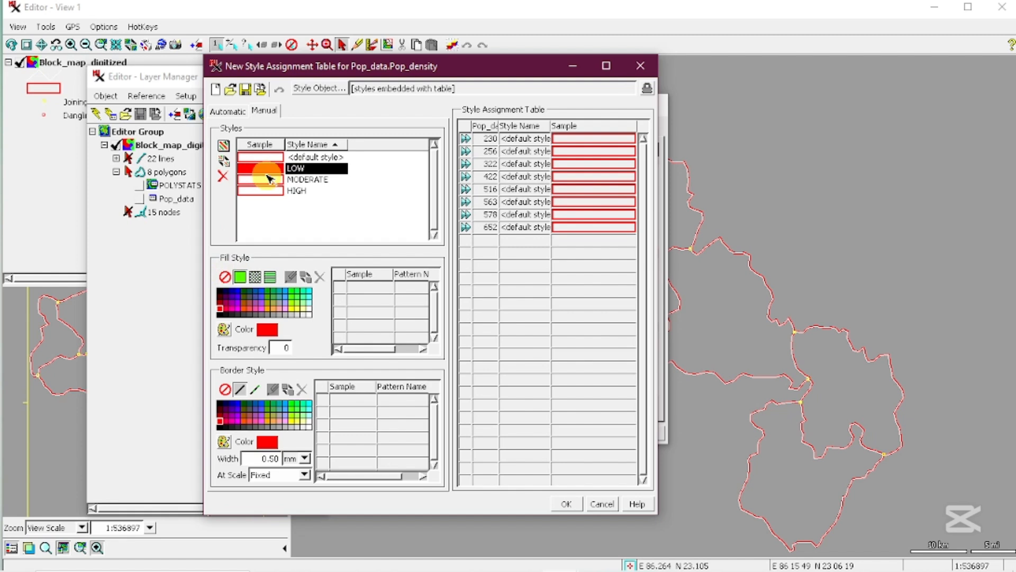
- Change the LOW style's fill color to orange
{"action": "left_click", "coordinate": [280, 180]}
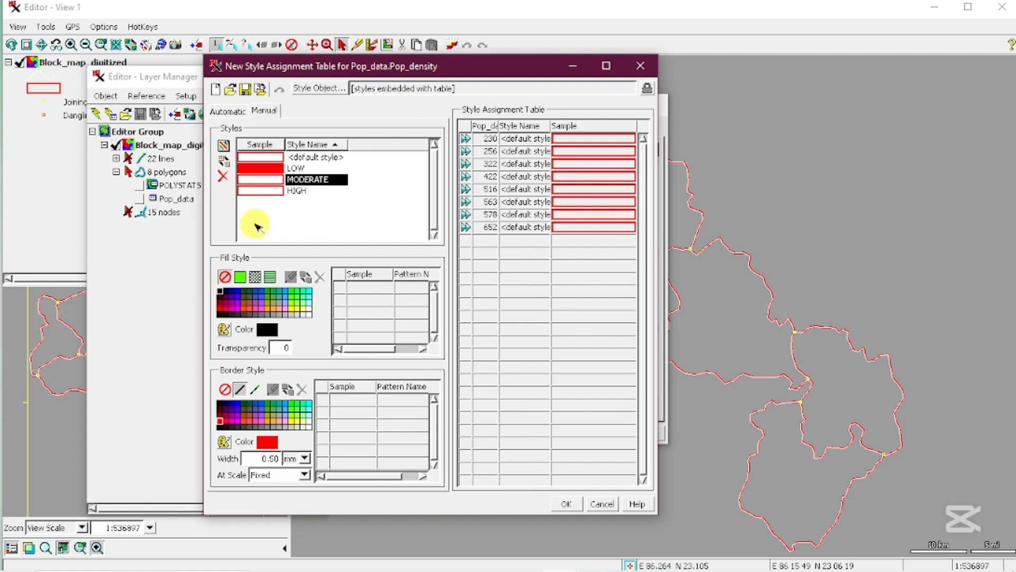
{"action": "left_click", "coordinate": [274, 169]}
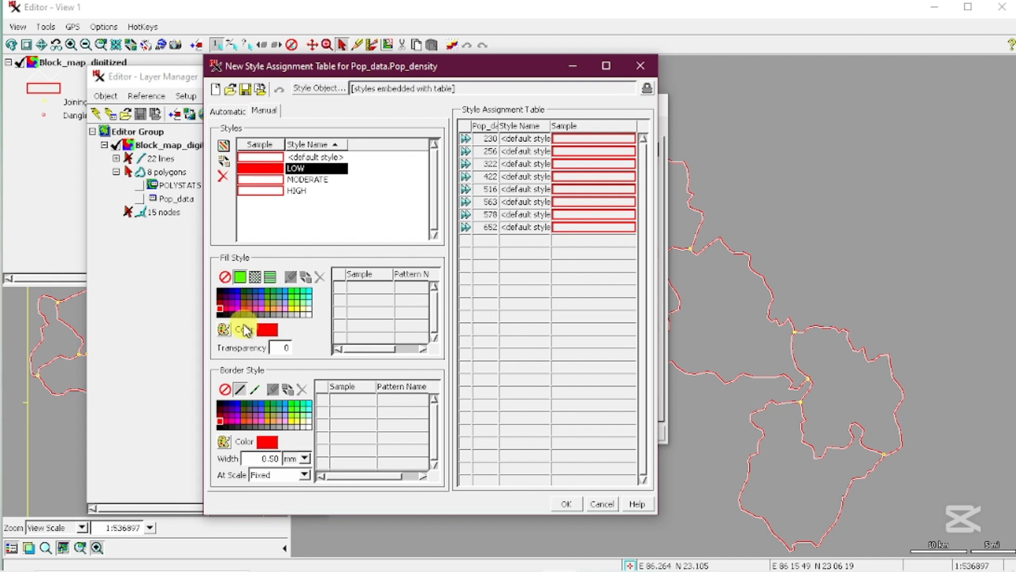
{"action": "left_click", "coordinate": [246, 309]}
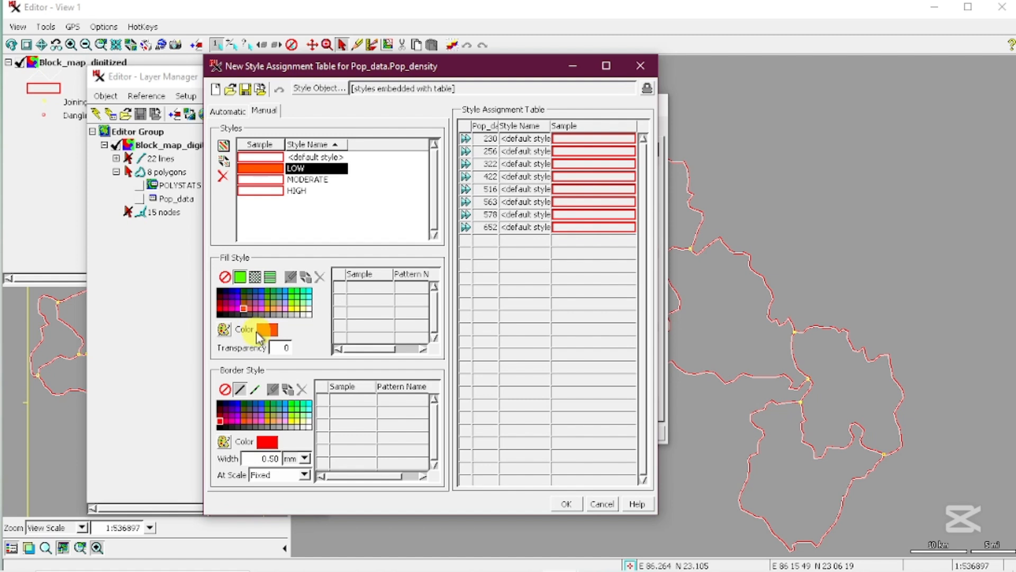
- Give the MODERATE style a solid pinkish-red fill
{"action": "left_click", "coordinate": [280, 181]}
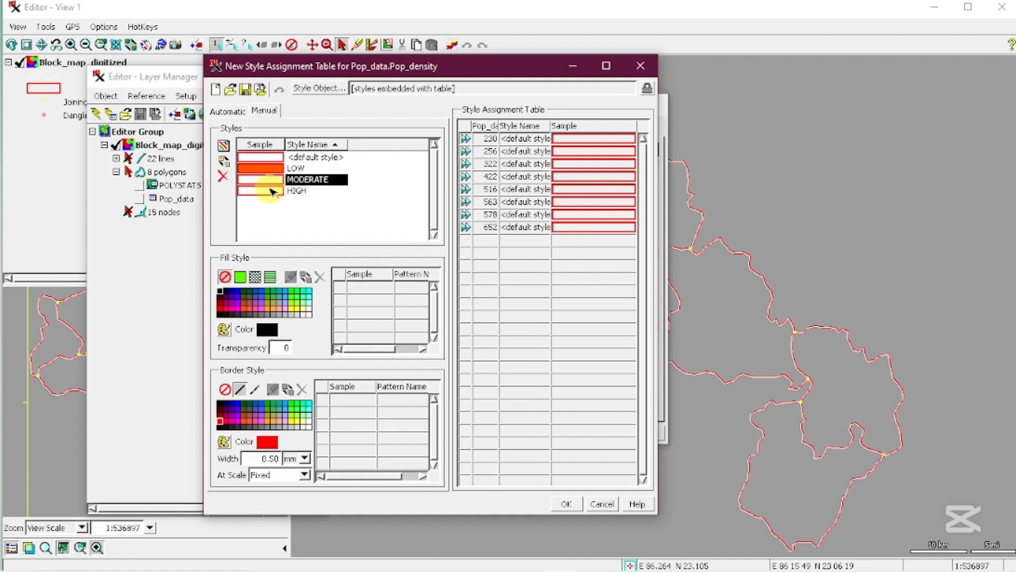
{"action": "left_click", "coordinate": [226, 309]}
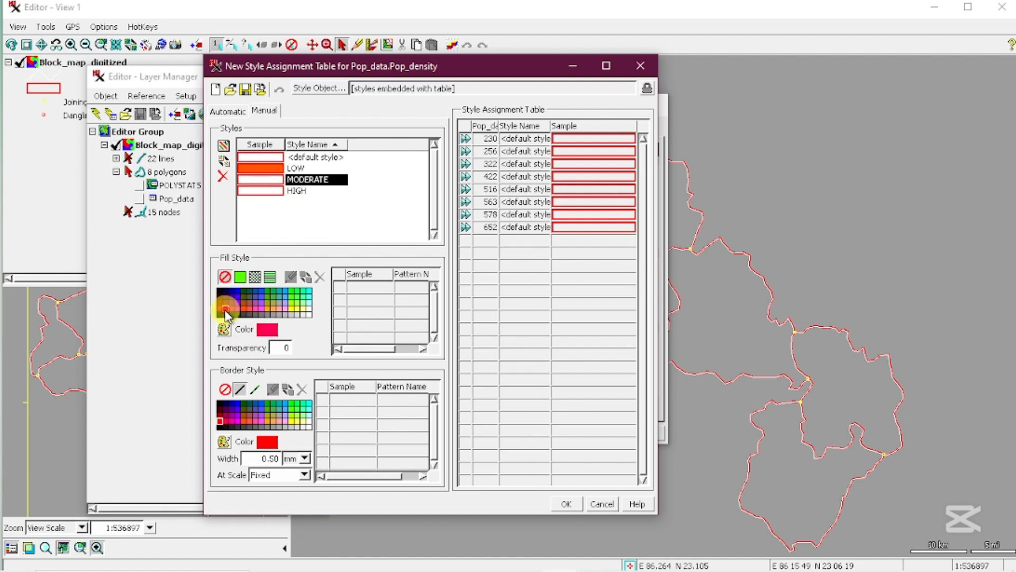
{"action": "left_click", "coordinate": [241, 277]}
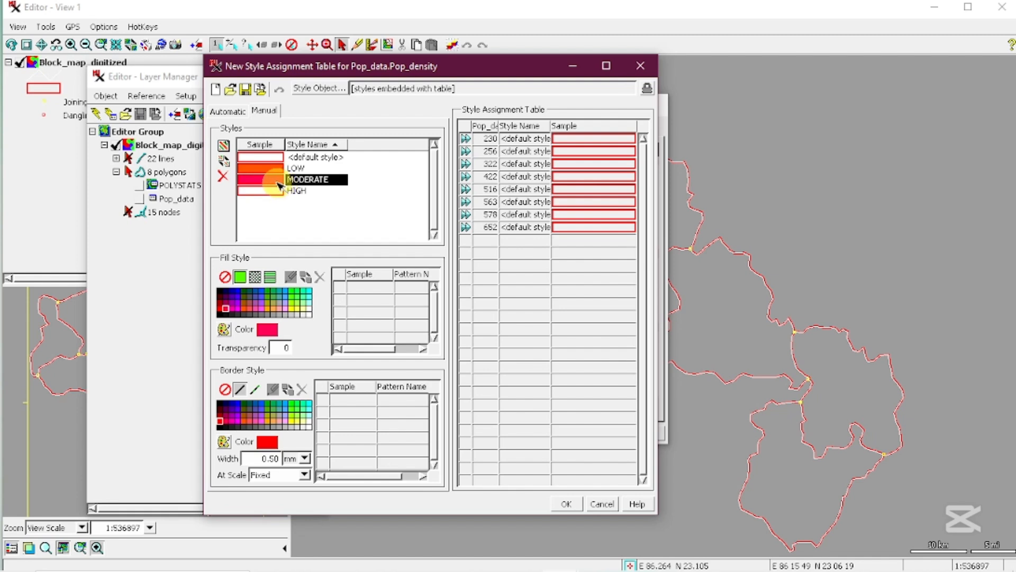
- Give the HIGH style a solid dark red fill and a black border 1.00 mm wide
{"action": "left_click", "coordinate": [280, 191]}
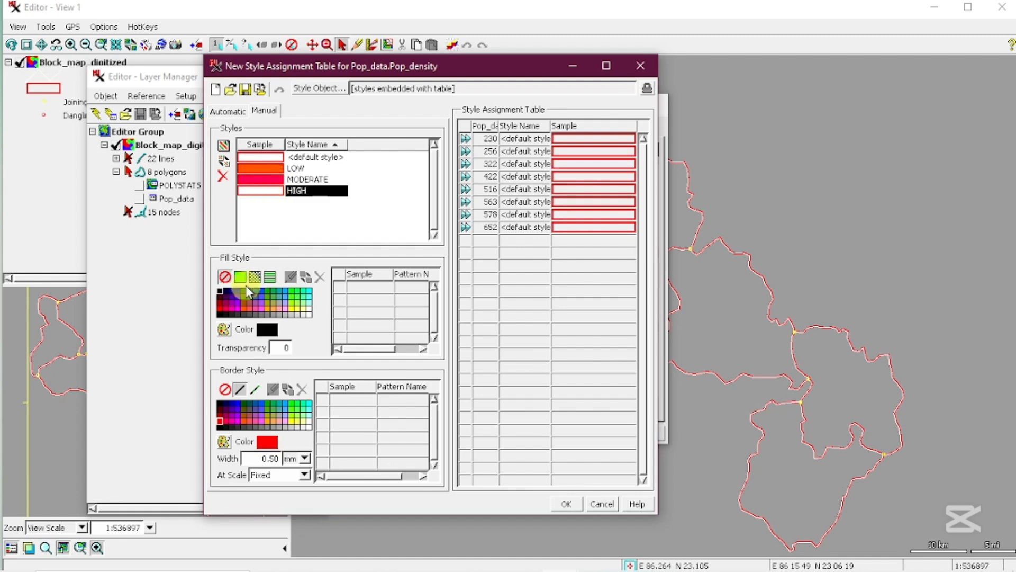
{"action": "left_click", "coordinate": [221, 303]}
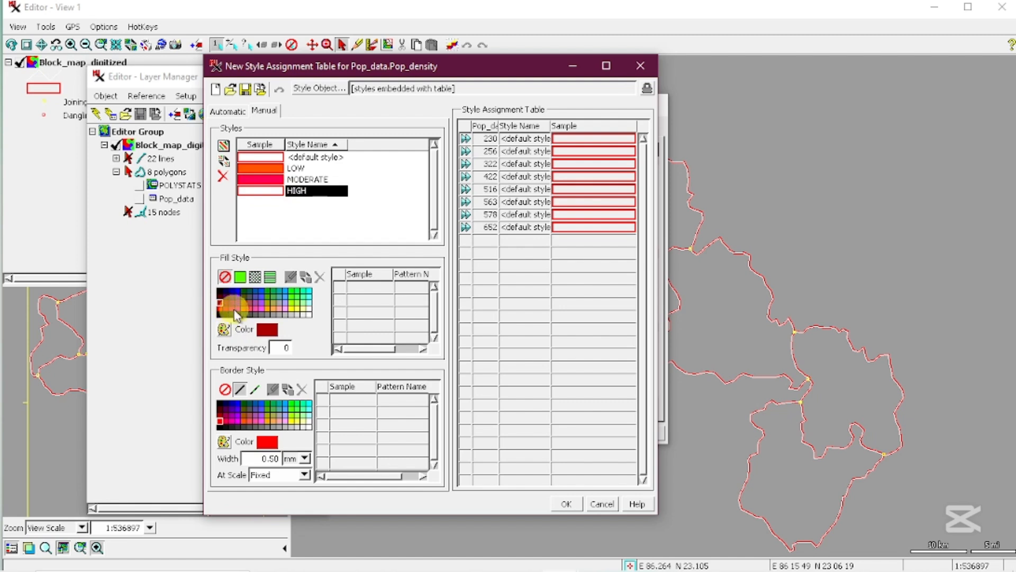
{"action": "left_click", "coordinate": [240, 277]}
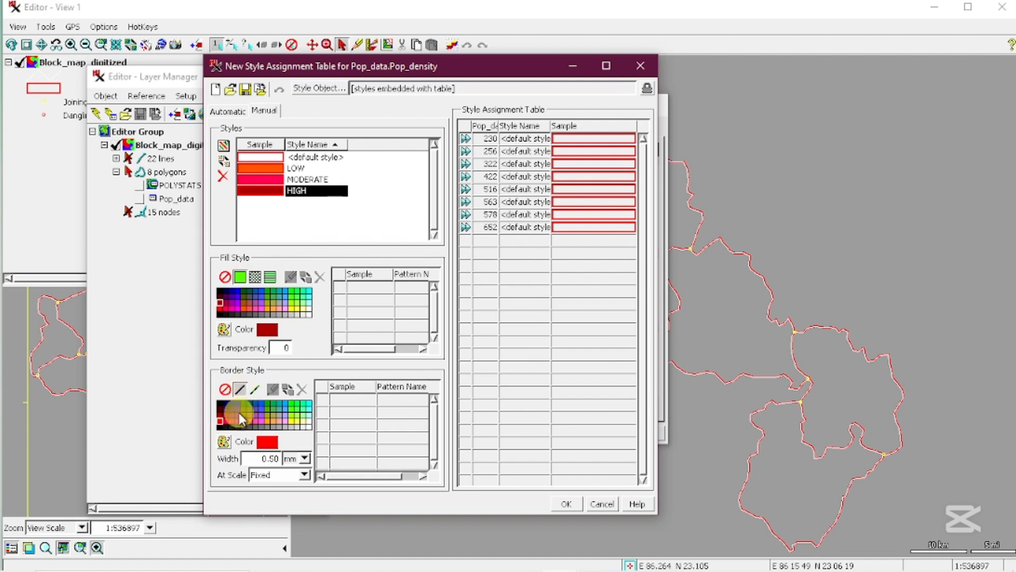
{"action": "left_click", "coordinate": [221, 426]}
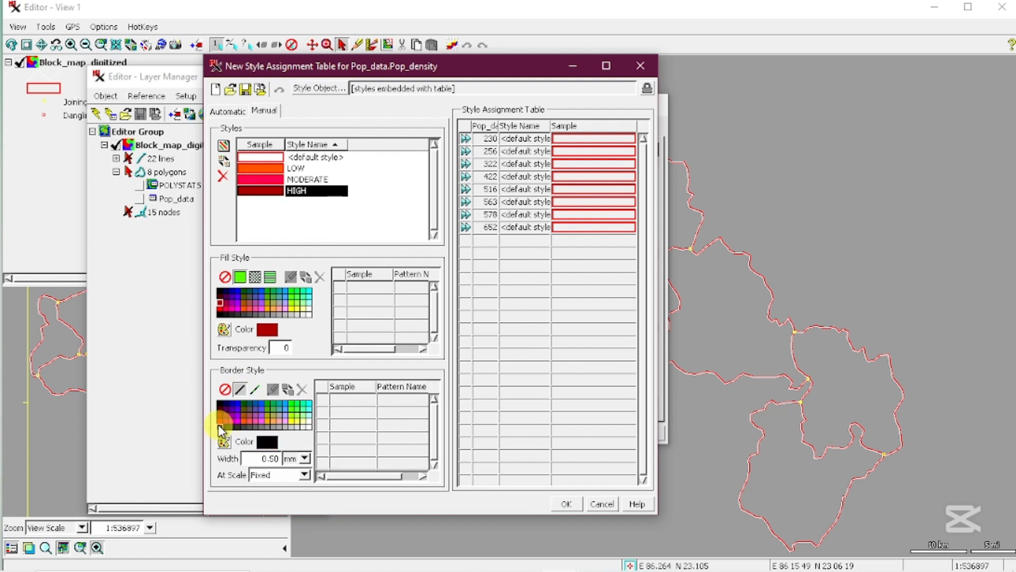
{"action": "left_click_drag", "start_coordinate": [265, 459], "coordinate": [280, 459]}
- Assign the LOW style to the population density values 230 and 256
{"action": "left_click", "coordinate": [286, 168]}
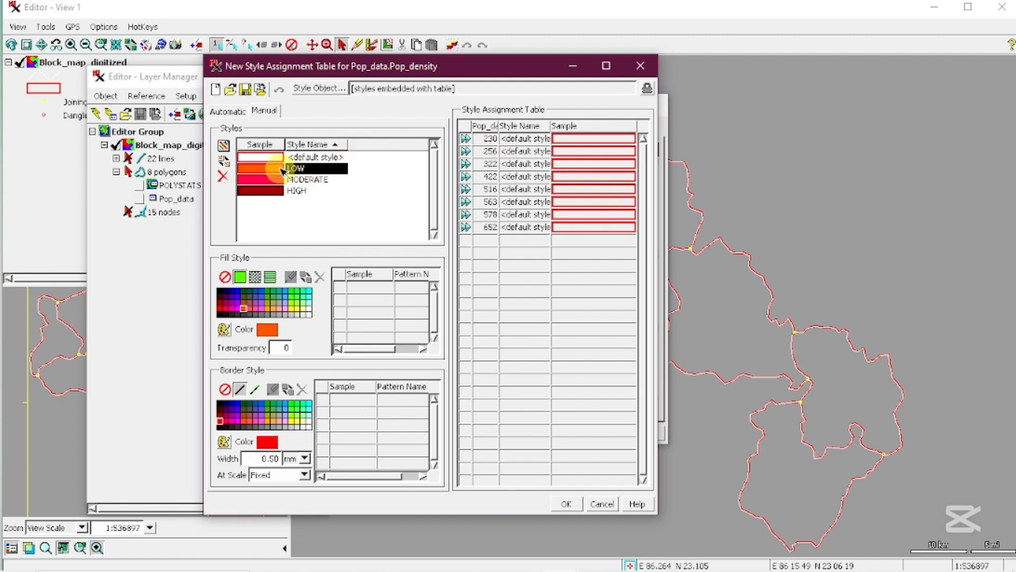
{"action": "left_click", "coordinate": [466, 140]}
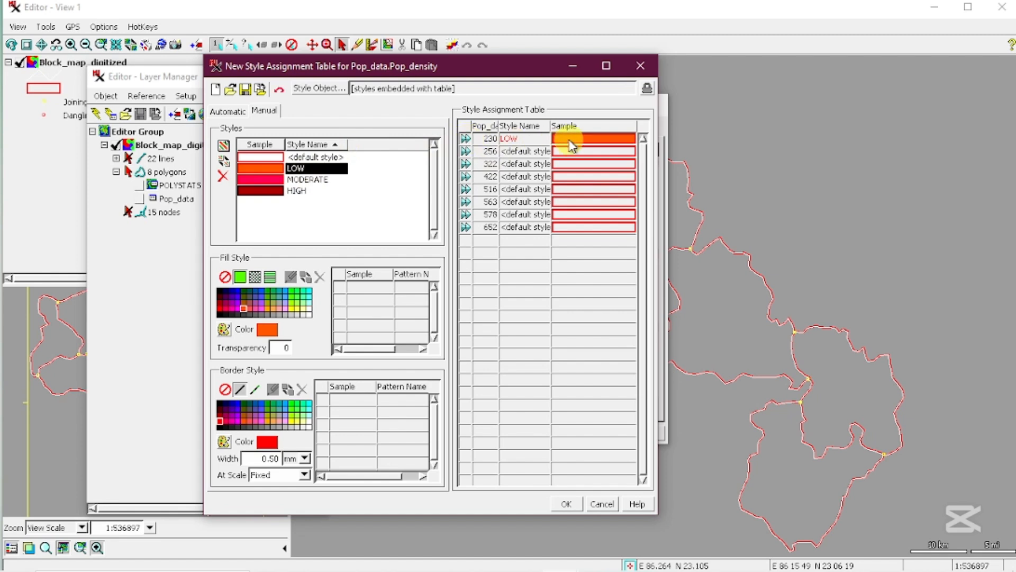
{"action": "left_click", "coordinate": [466, 152]}
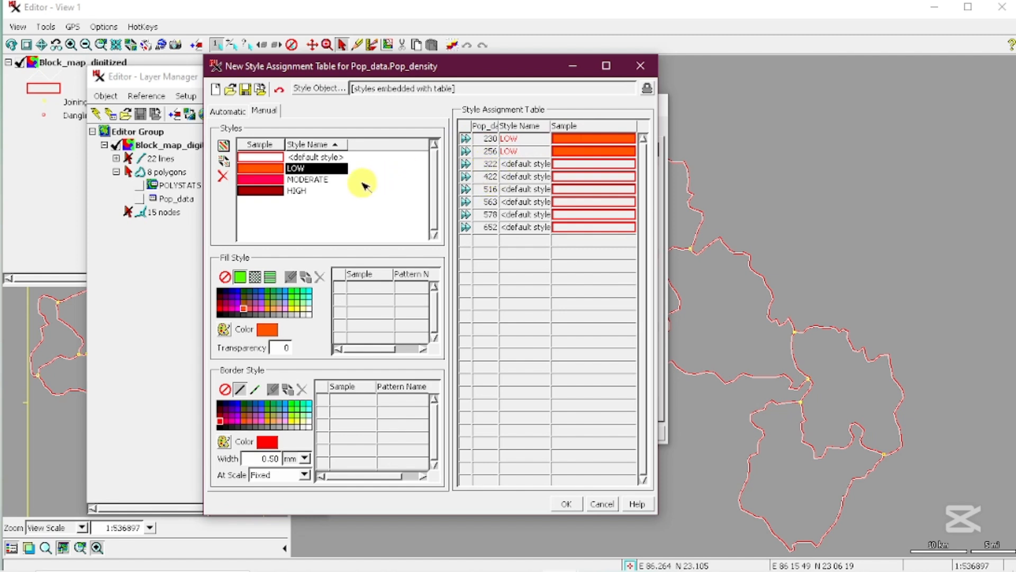
- Assign the MODERATE style to the population density values 322 and 422
{"action": "left_click", "coordinate": [306, 180]}
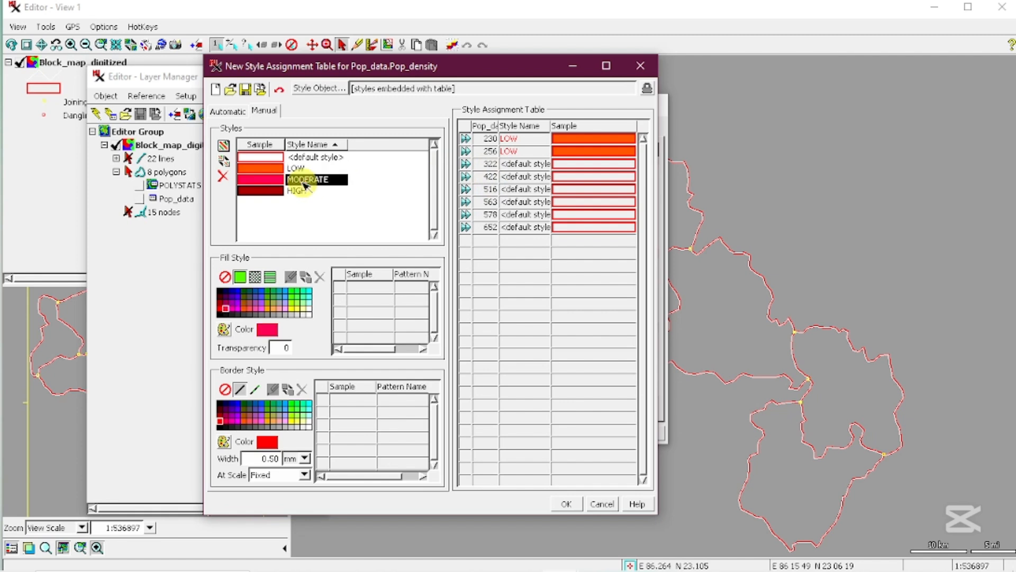
{"action": "left_click", "coordinate": [465, 164]}
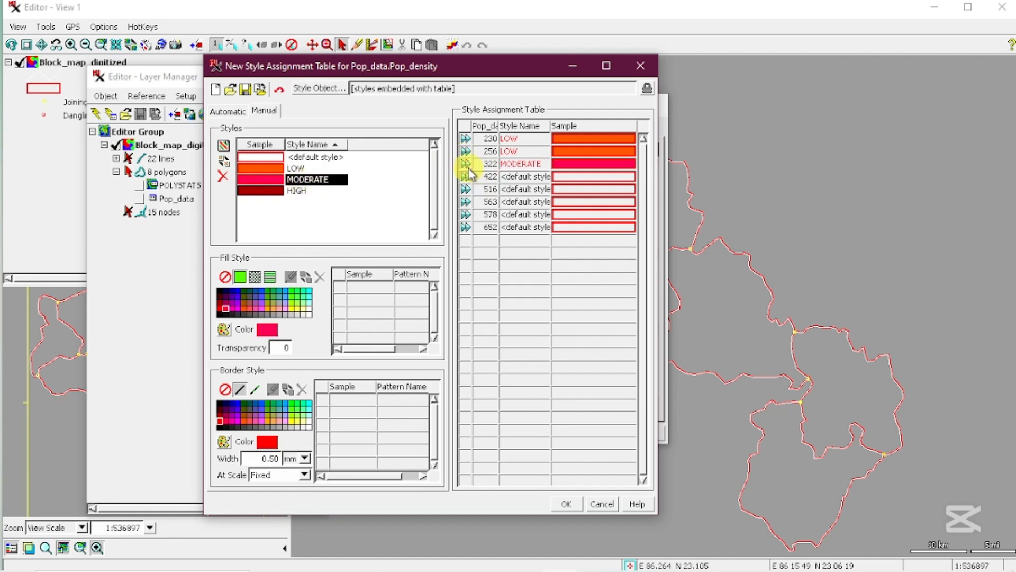
{"action": "left_click", "coordinate": [466, 177]}
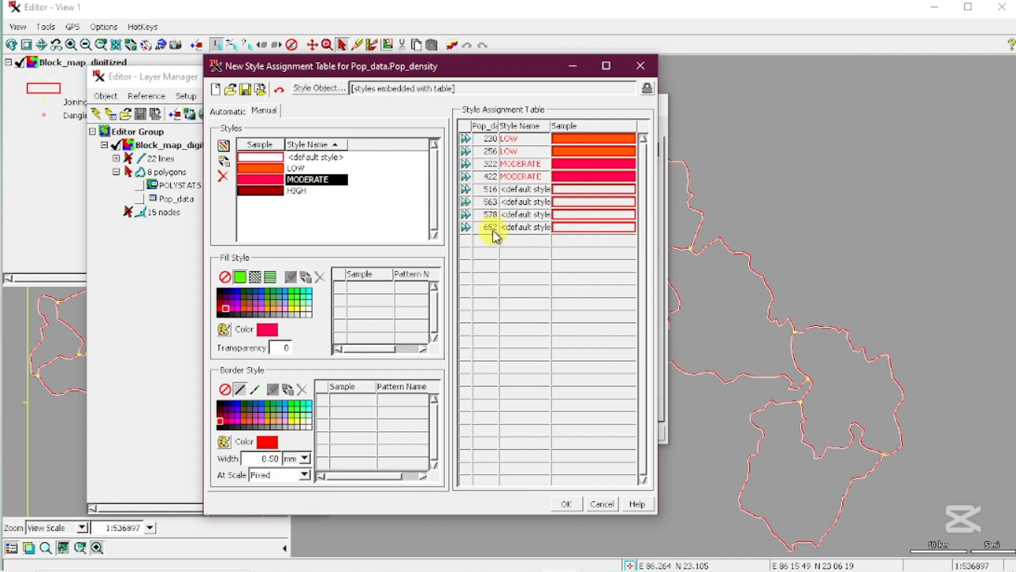
- Assign the HIGH style to the population density values 516, 563, 578 and 652
{"action": "left_click", "coordinate": [298, 191]}
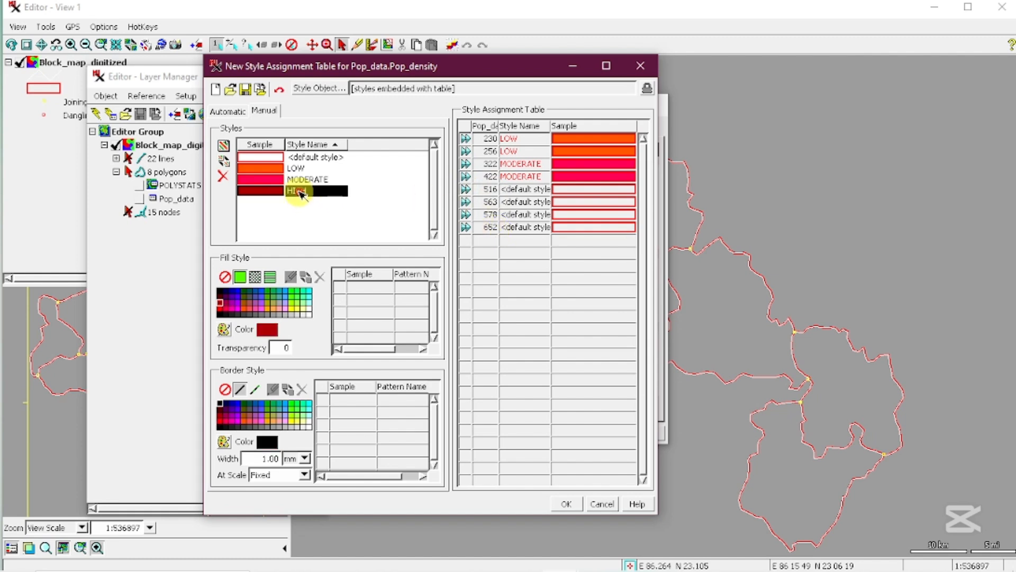
{"action": "left_click", "coordinate": [466, 189]}
{"action": "left_click", "coordinate": [465, 202]}
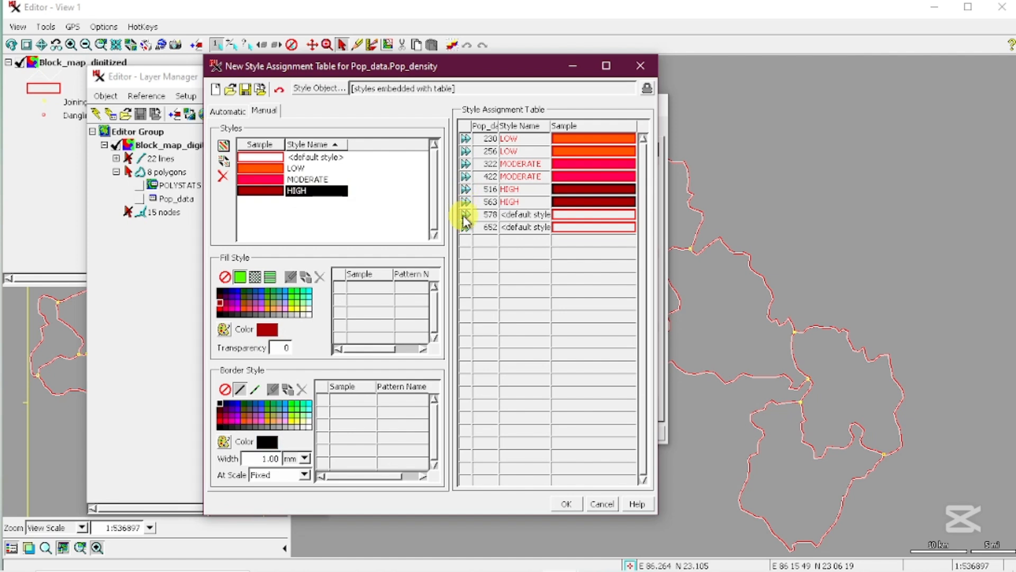
{"action": "left_click", "coordinate": [466, 214]}
{"action": "left_click", "coordinate": [465, 227]}
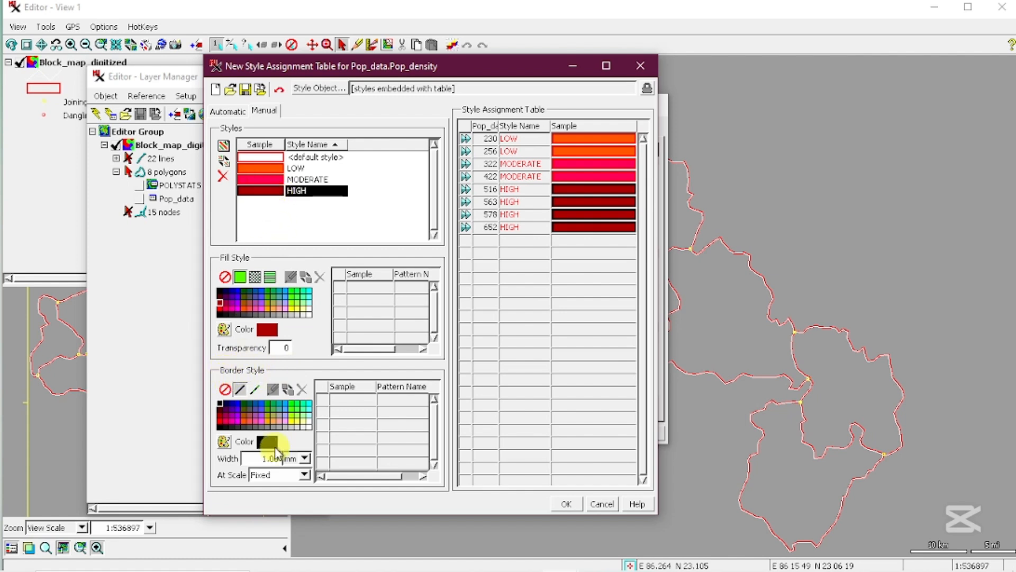
- Set the HIGH style's border width to 0.5 mm
{"action": "left_click", "coordinate": [258, 459]}
{"action": "left_click_drag", "start_coordinate": [259, 460], "coordinate": [284, 460]}
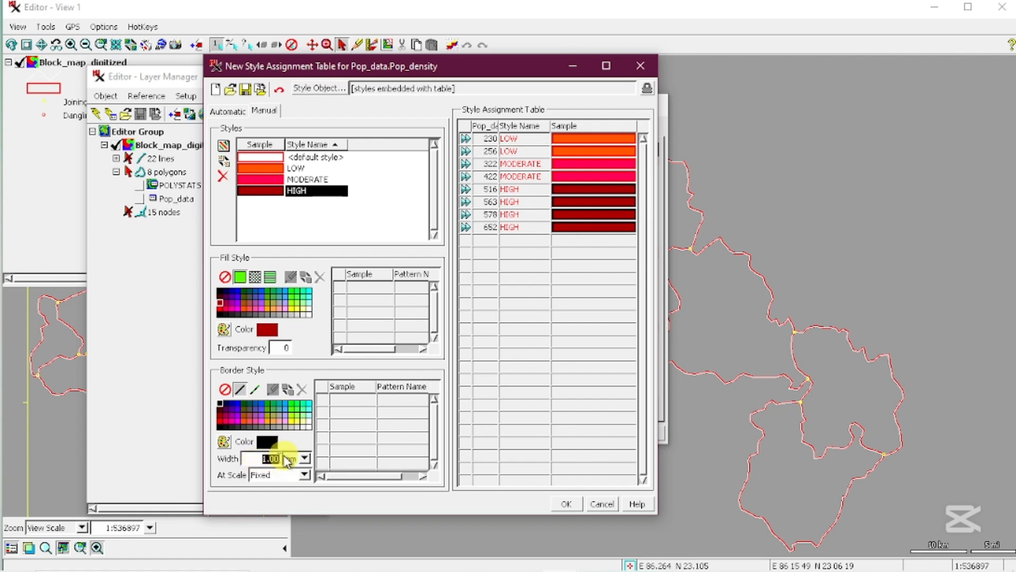
{"action": "type", "text": "0.5"}
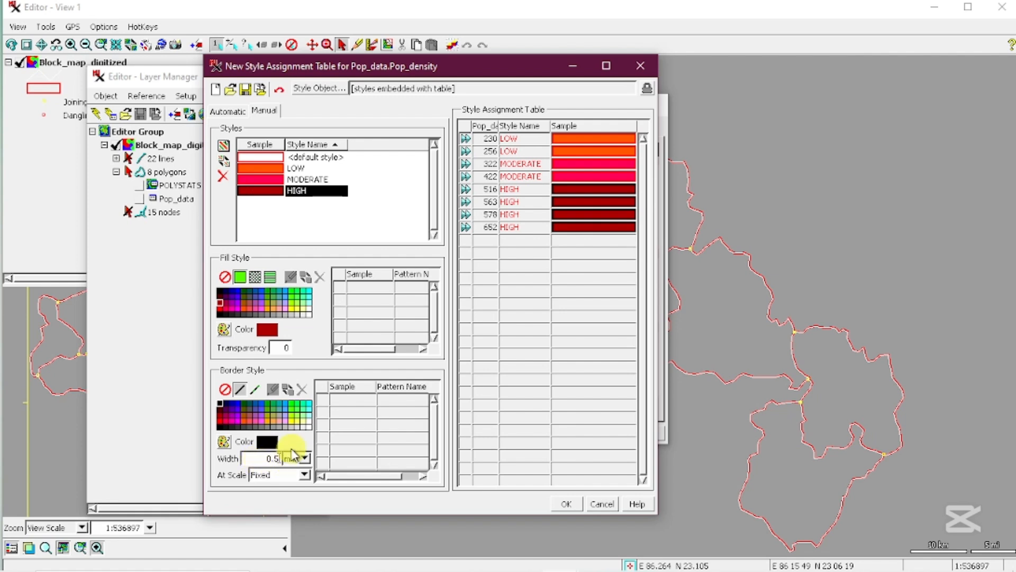
{"action": "left_click", "coordinate": [299, 444]}
- Set the border color of the MODERATE and LOW styles to black
{"action": "left_click", "coordinate": [305, 180]}
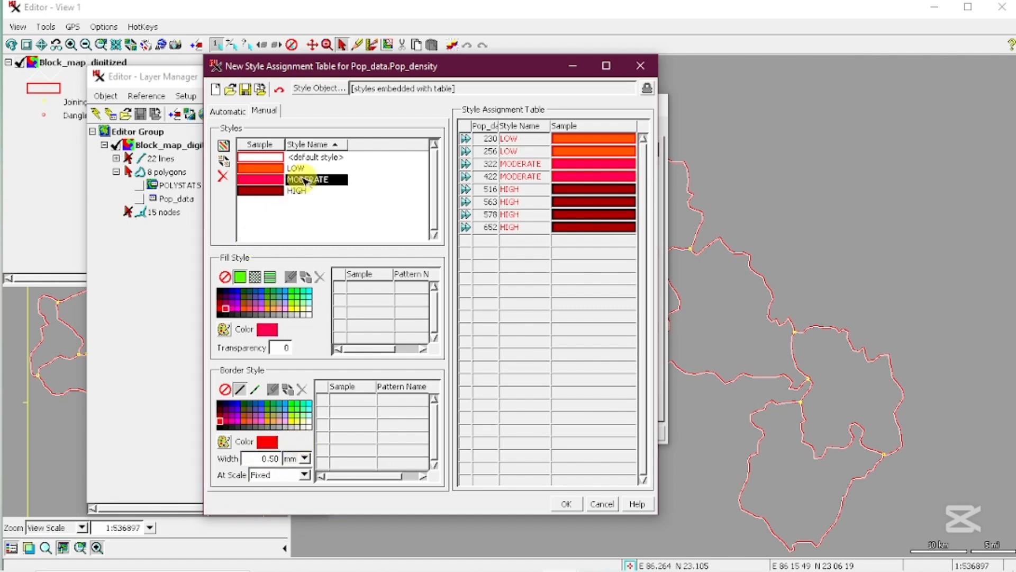
{"action": "left_click", "coordinate": [220, 425]}
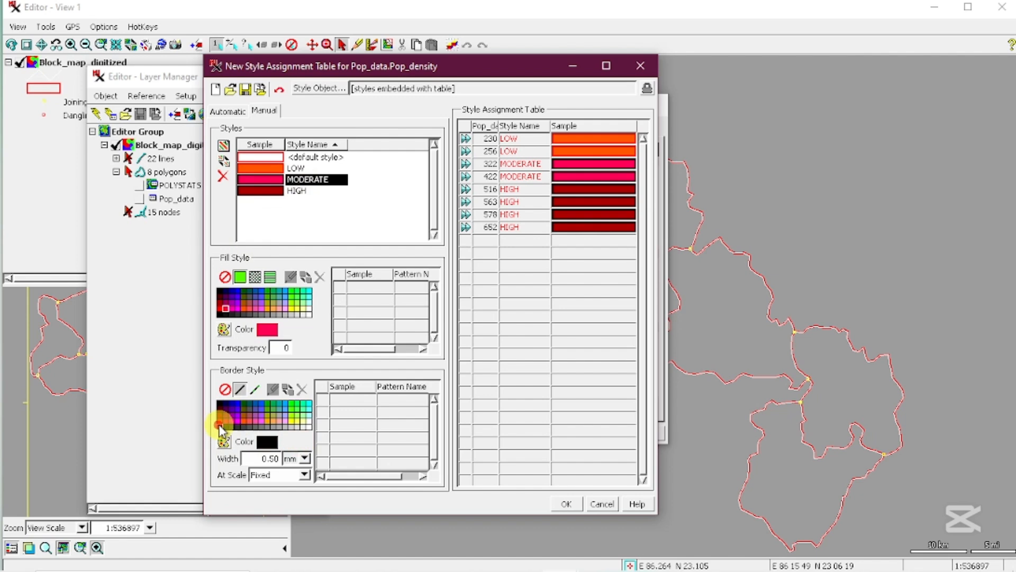
{"action": "left_click", "coordinate": [297, 168]}
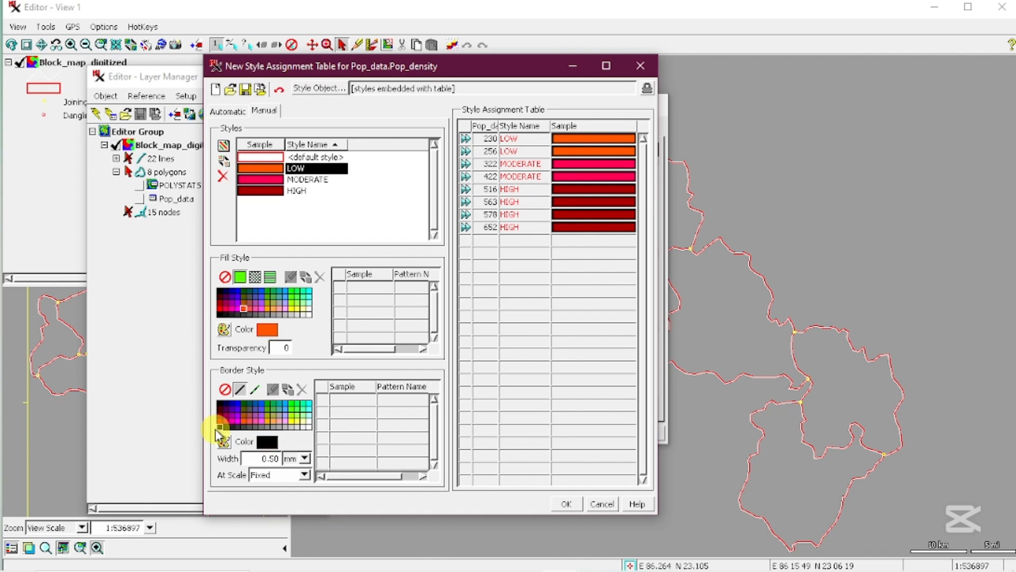
- Save the style assignment table as Style_Pop_data_Pop_density and accept it as the polygon style
{"action": "left_click", "coordinate": [245, 90]}
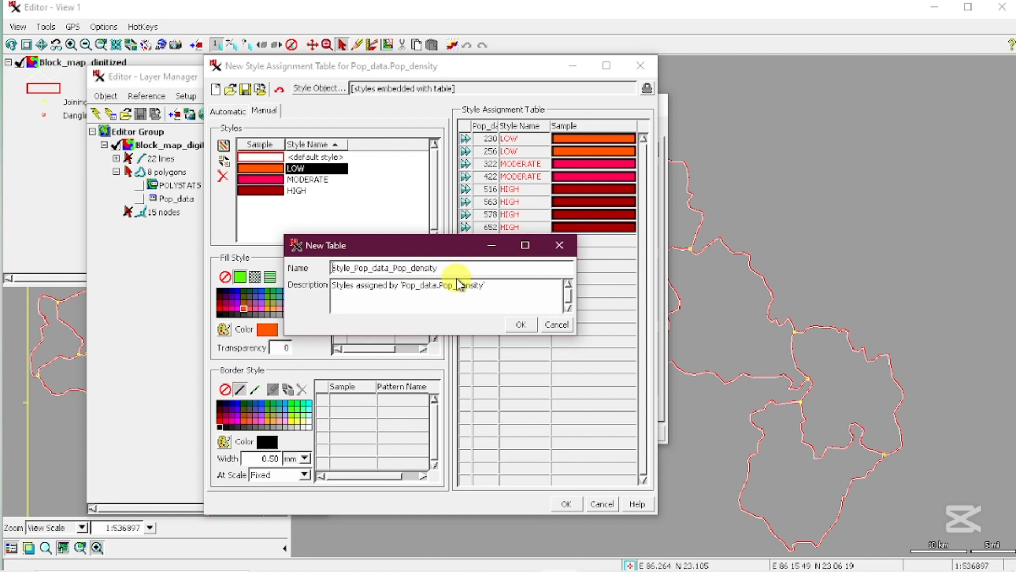
{"action": "left_click", "coordinate": [519, 324]}
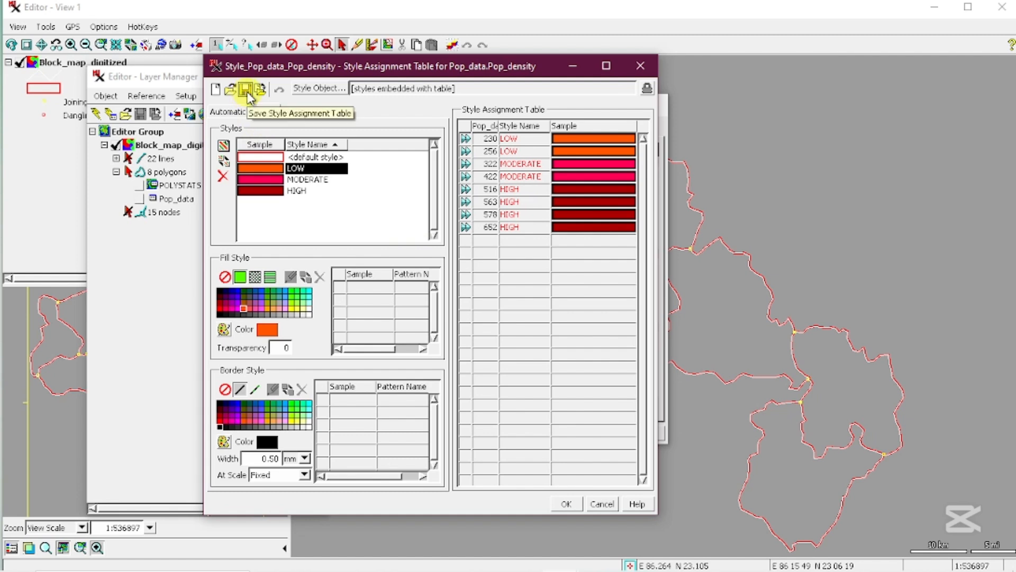
{"action": "left_click", "coordinate": [313, 180]}
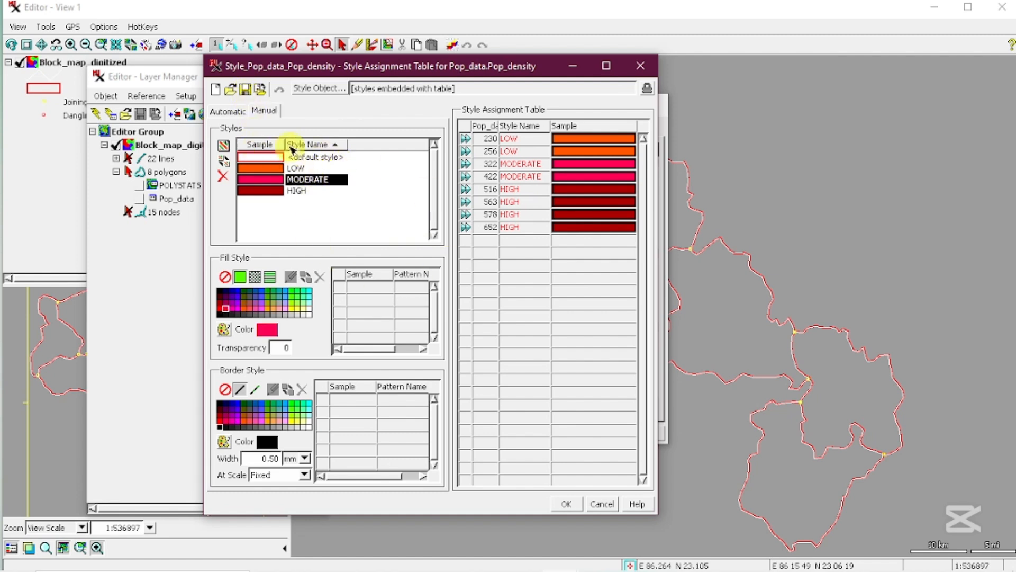
{"action": "left_click", "coordinate": [249, 90]}
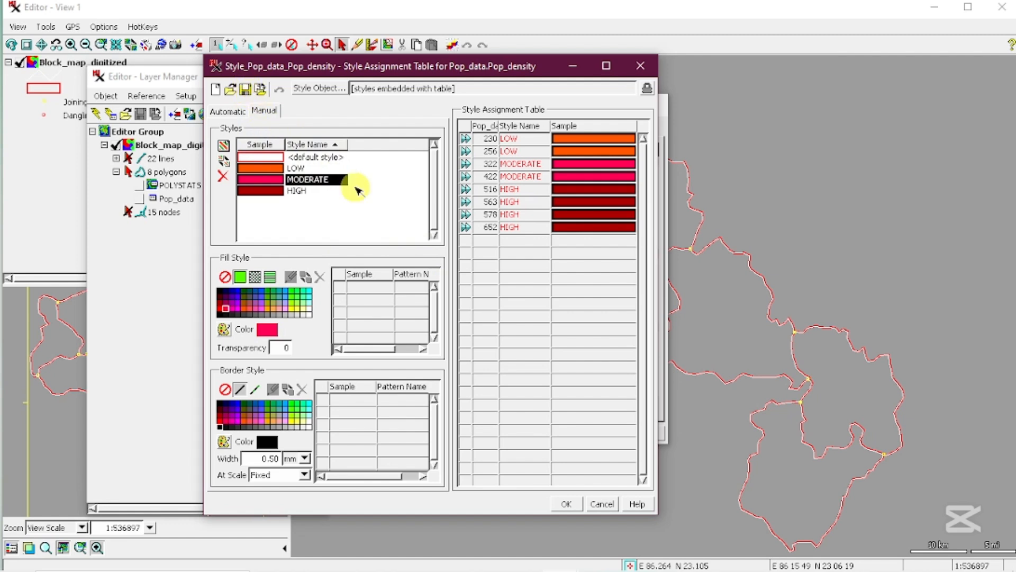
{"action": "left_click", "coordinate": [567, 503]}
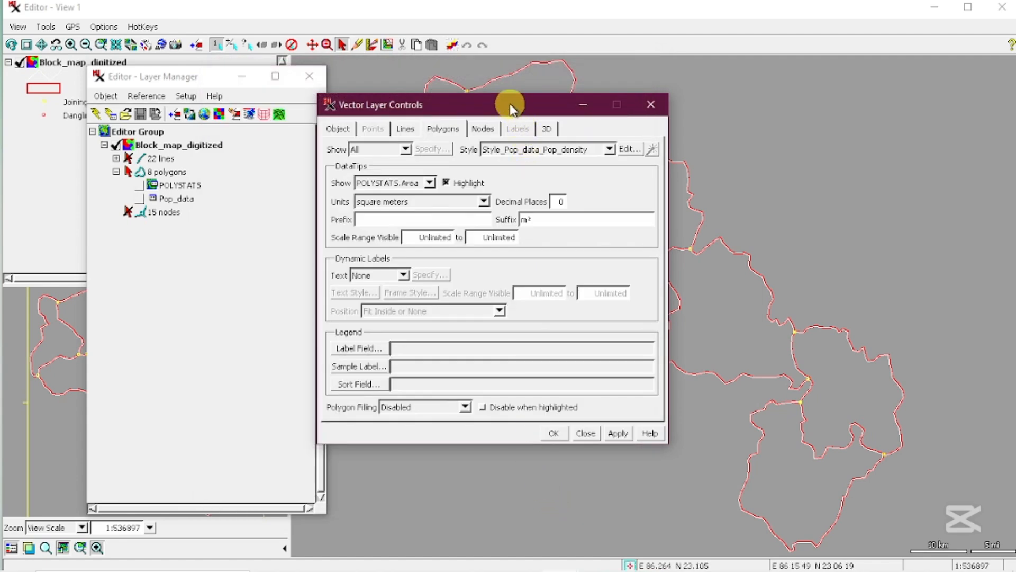
- Enable polygon filling for 2D only and apply it to the block map layer
{"action": "left_click_drag", "start_coordinate": [511, 109], "coordinate": [361, 97]}
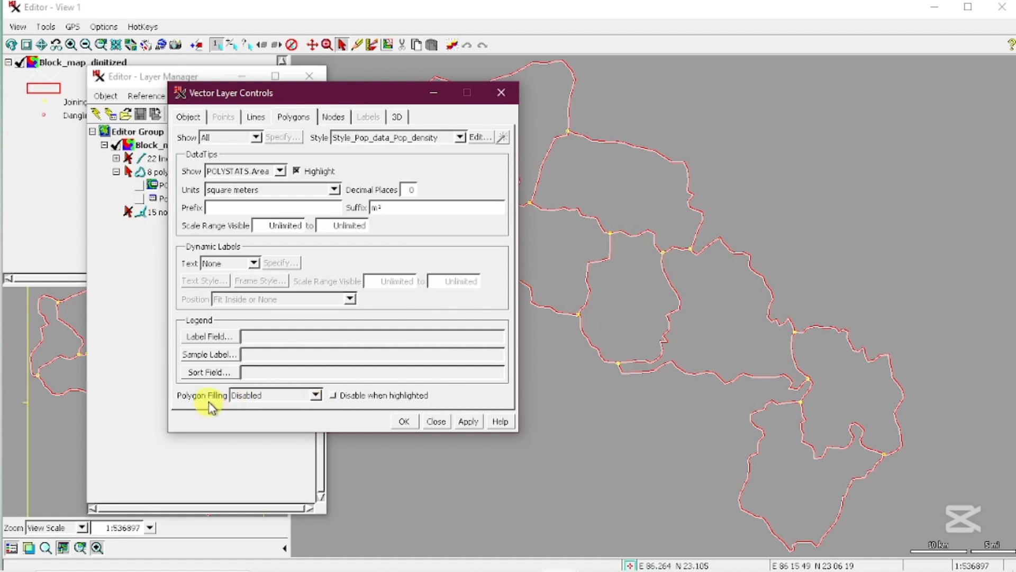
{"action": "left_click", "coordinate": [304, 395]}
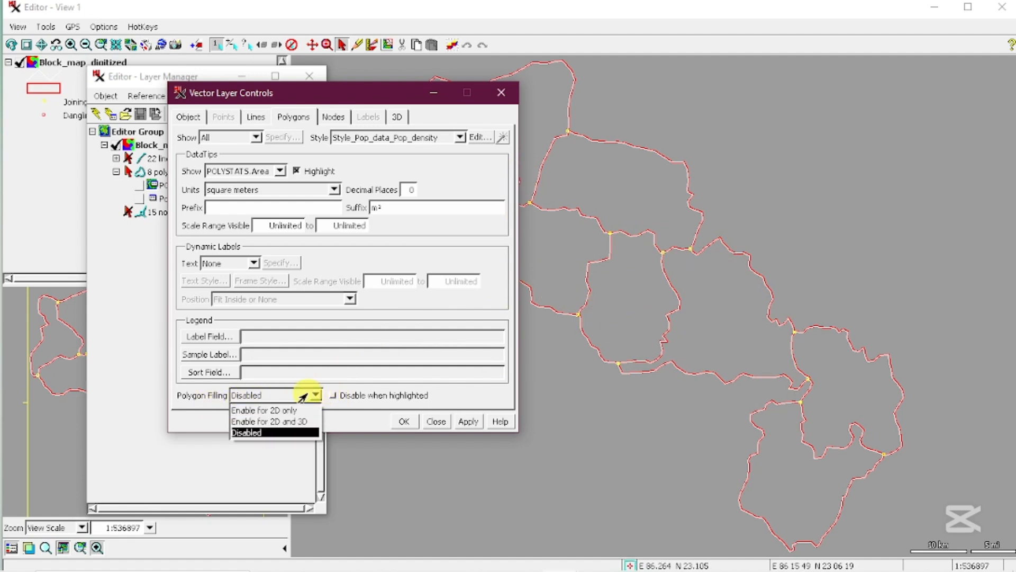
{"action": "left_click", "coordinate": [270, 410]}
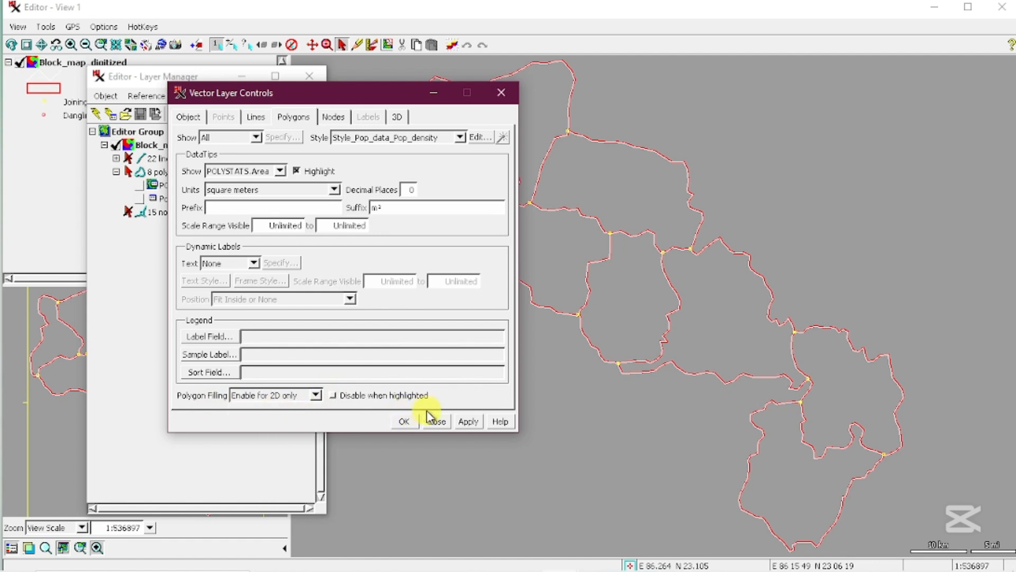
{"action": "left_click", "coordinate": [469, 422]}
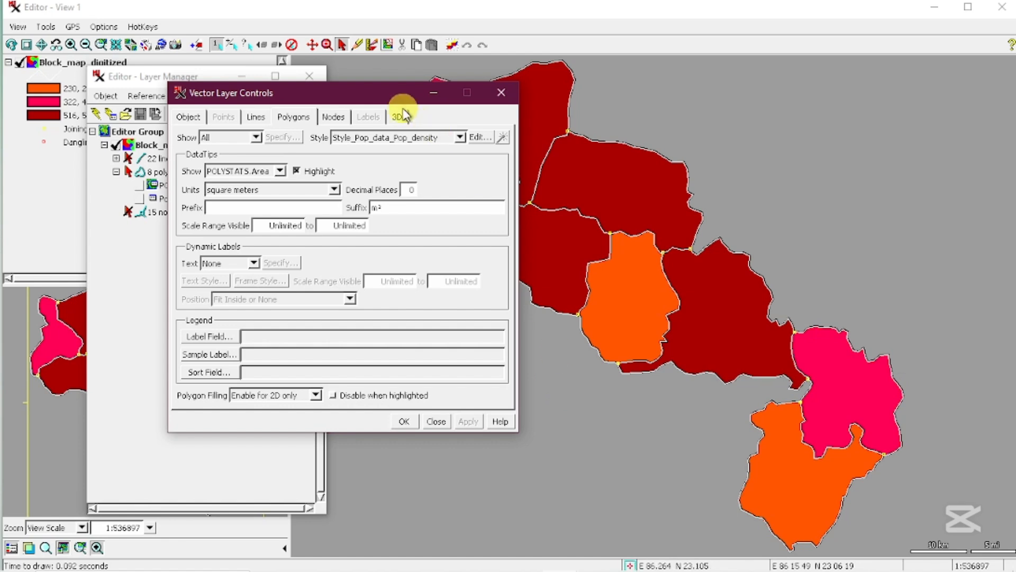
- Set the polygons' dynamic labels to By Attribute, using the Block_name field of the Pop_data table
{"action": "left_click_drag", "start_coordinate": [371, 105], "coordinate": [387, 112]}
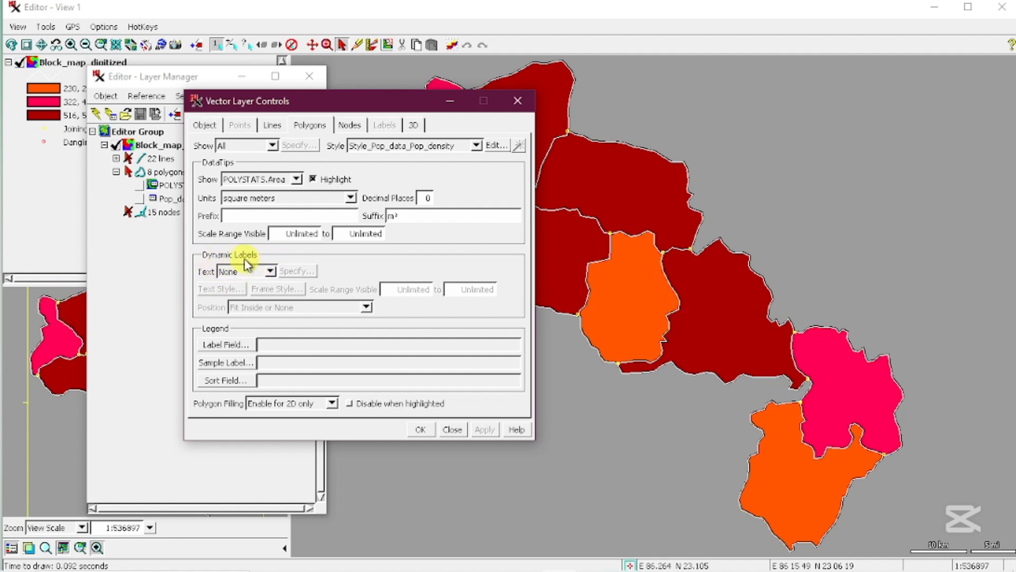
{"action": "left_click", "coordinate": [271, 272]}
{"action": "left_click", "coordinate": [236, 298]}
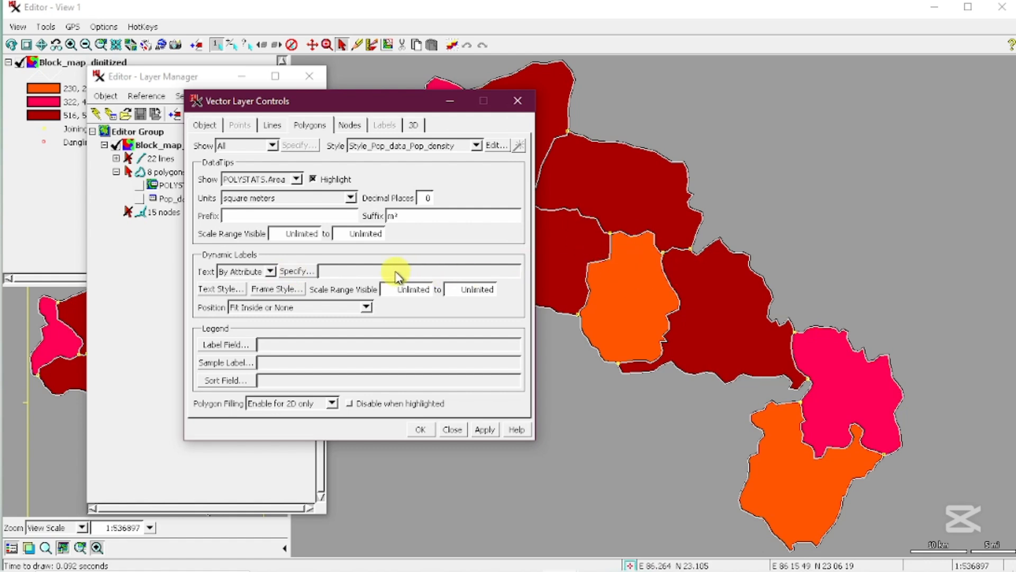
{"action": "left_click", "coordinate": [299, 271]}
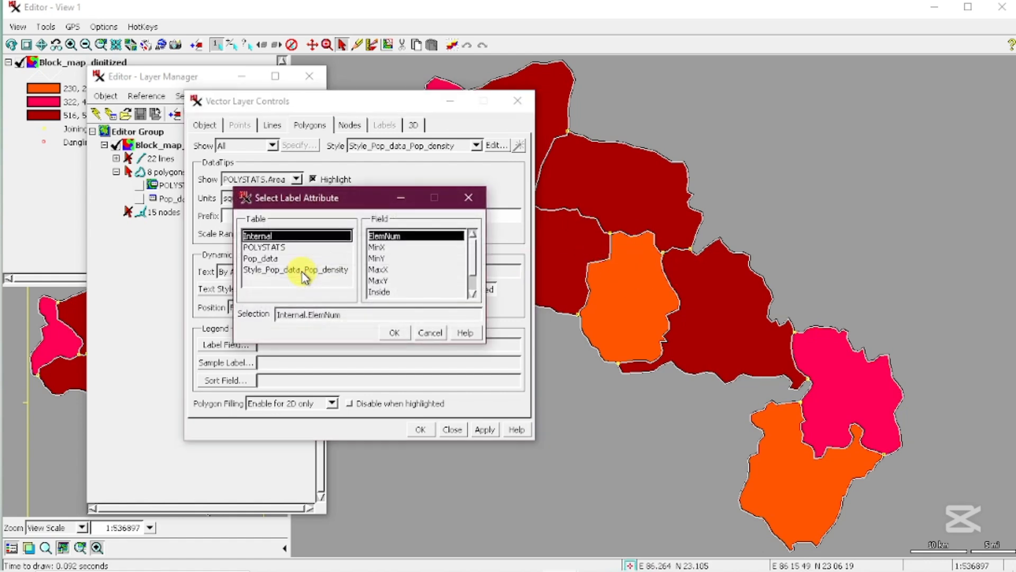
{"action": "left_click", "coordinate": [260, 258]}
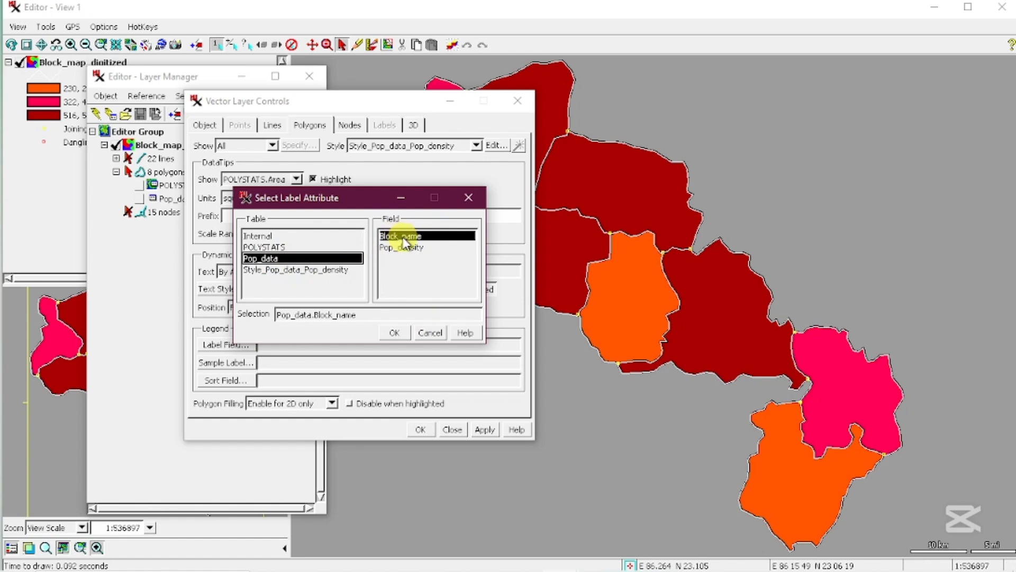
{"action": "left_click", "coordinate": [395, 332]}
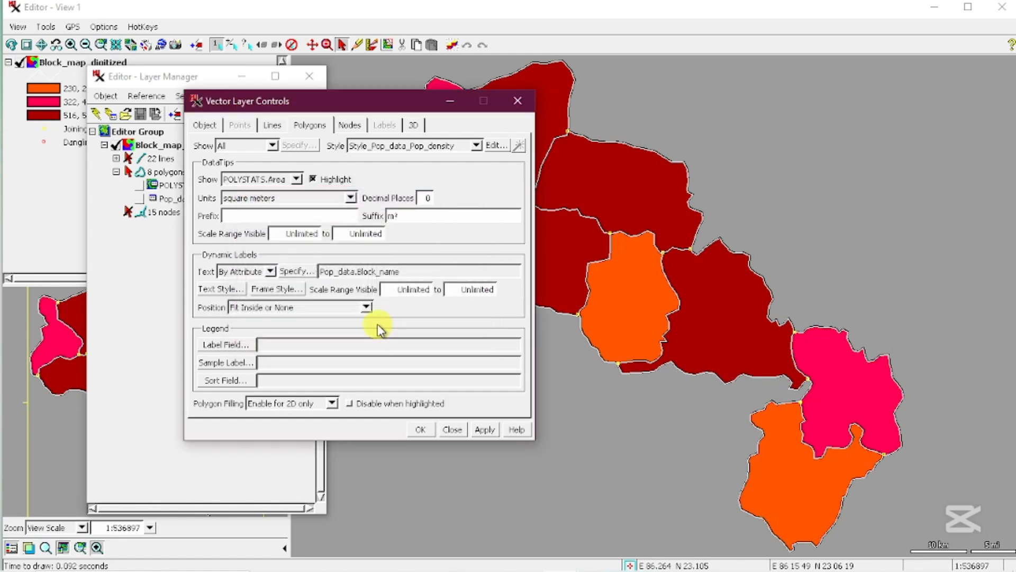
- Set the font of the polygon label text style to Times New Roman
{"action": "left_click", "coordinate": [223, 291]}
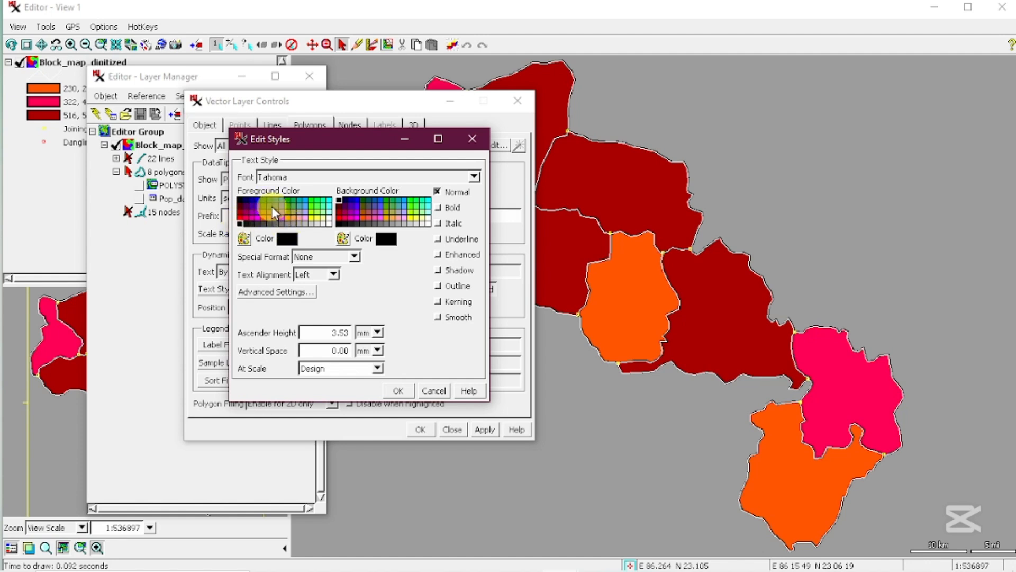
{"action": "left_click", "coordinate": [476, 177]}
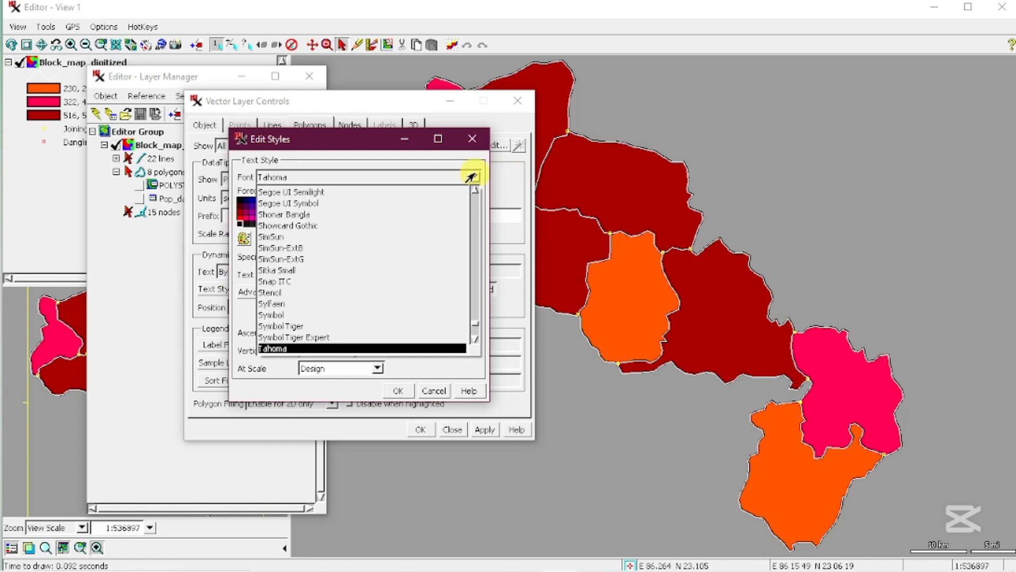
{"action": "left_click", "coordinate": [475, 339]}
{"action": "left_click", "coordinate": [475, 339]}
{"action": "left_click", "coordinate": [475, 339]}
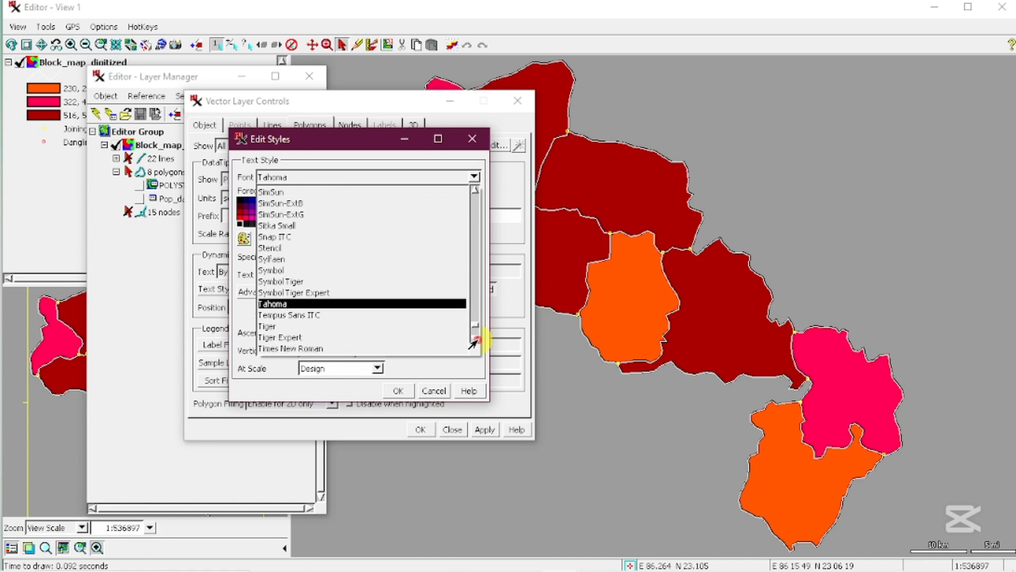
{"action": "left_click", "coordinate": [475, 340]}
{"action": "left_click", "coordinate": [294, 337]}
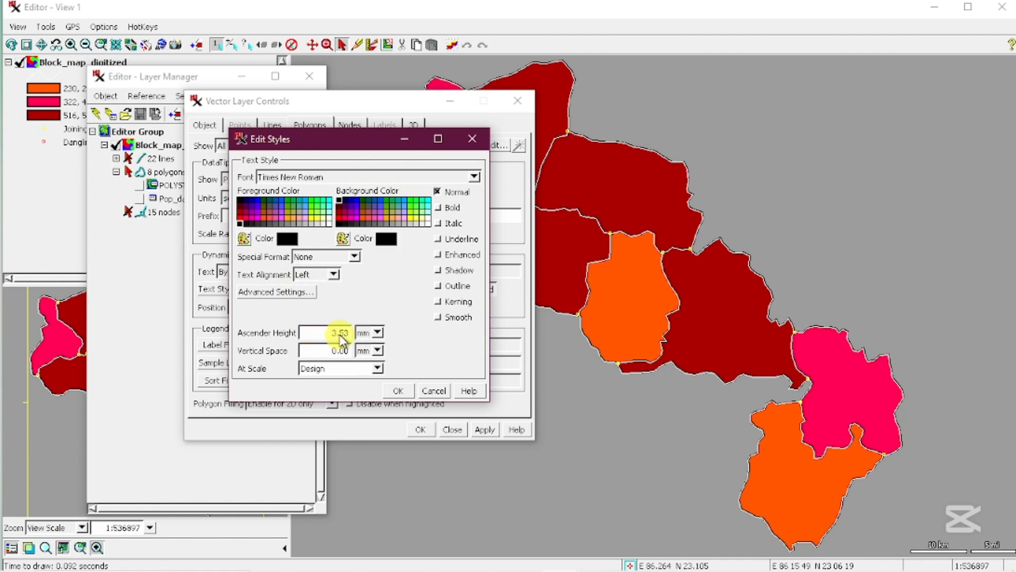
- Set the label text's At Scale option to Current, accept the text style and apply the labels to the layer
{"action": "left_click", "coordinate": [377, 370]}
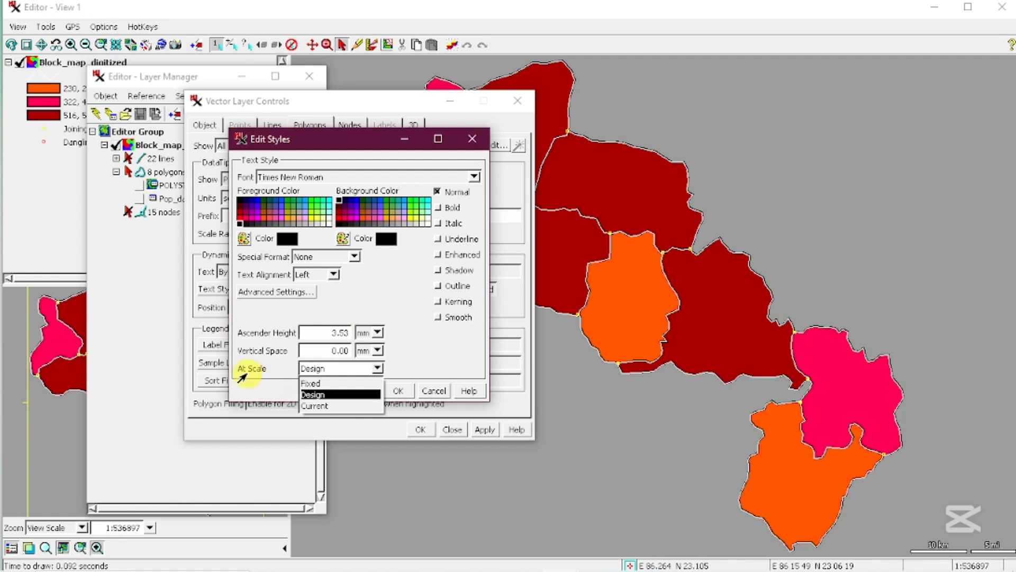
{"action": "left_click", "coordinate": [311, 407]}
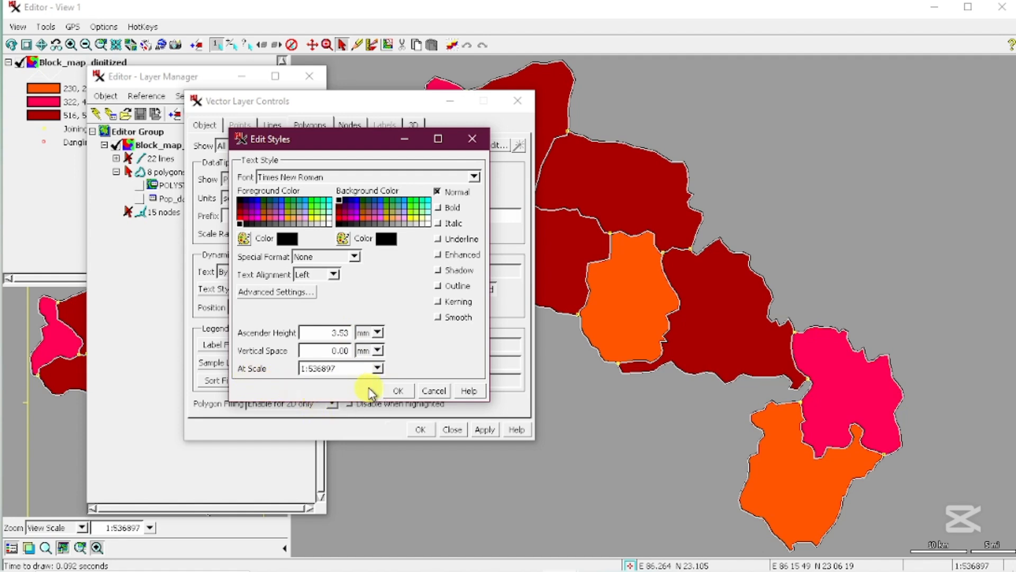
{"action": "left_click", "coordinate": [398, 390]}
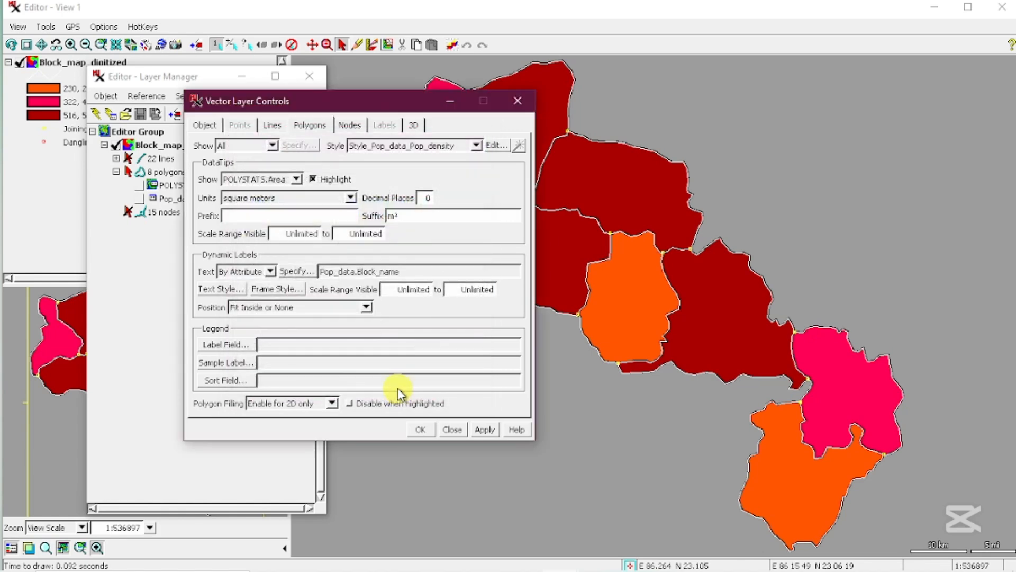
{"action": "left_click", "coordinate": [483, 428]}
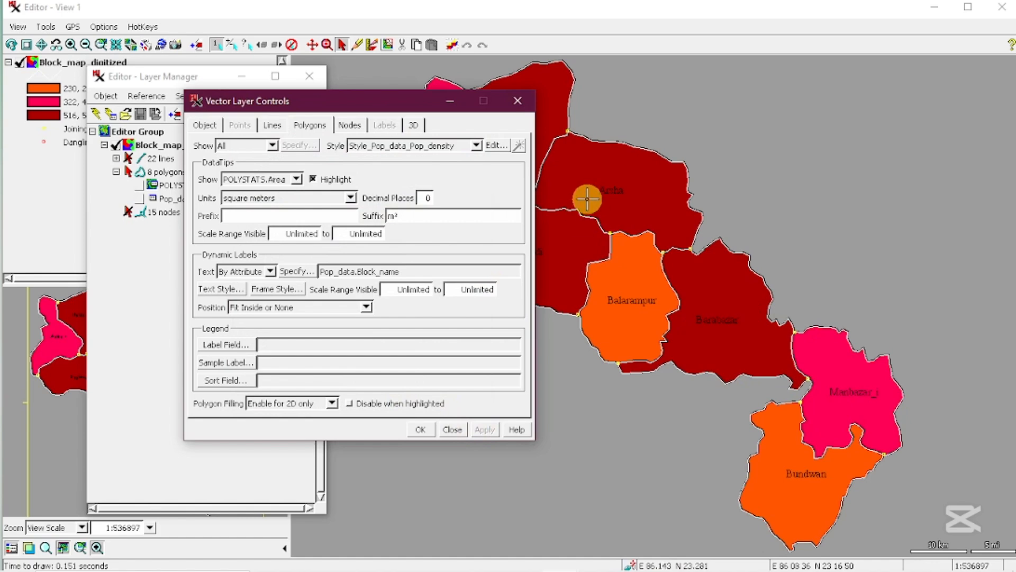
- Set the polygon legend's label field to Style_Pop_data_Pop_density._StyleName_, then apply and accept the layer settings
{"action": "left_click_drag", "start_coordinate": [386, 113], "coordinate": [298, 117]}
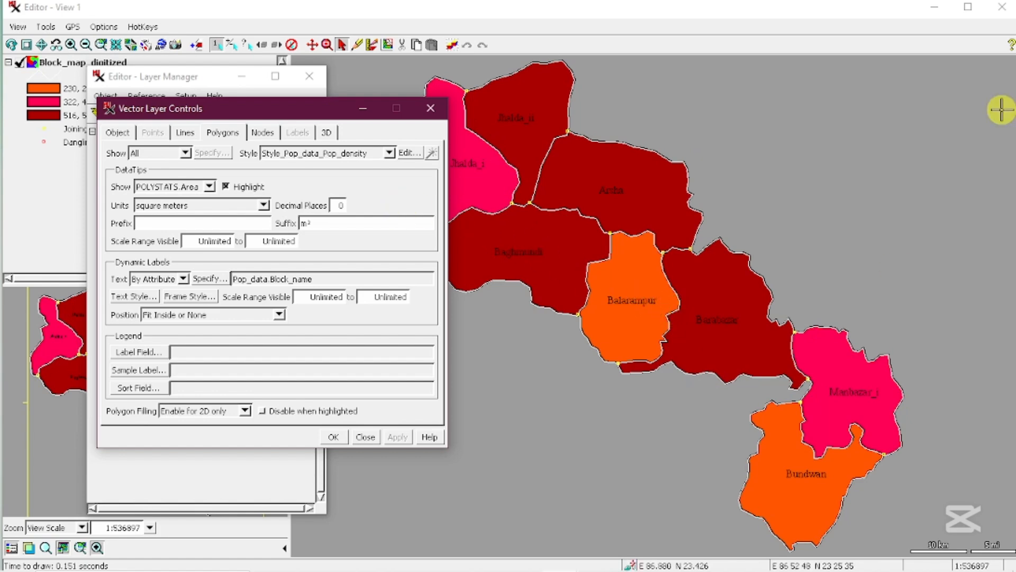
{"action": "left_click_drag", "start_coordinate": [225, 114], "coordinate": [260, 89]}
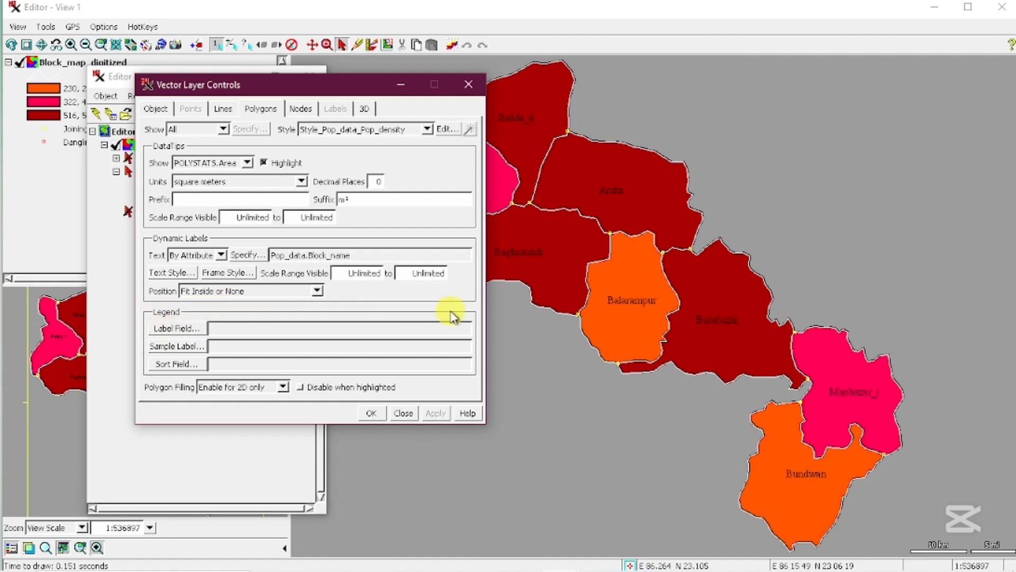
{"action": "left_click", "coordinate": [180, 329]}
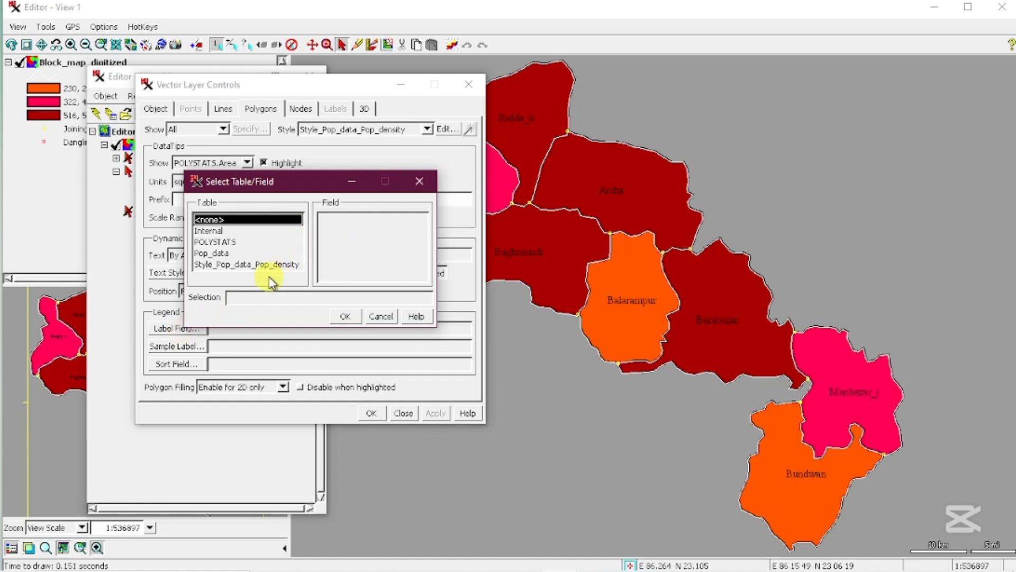
{"action": "left_click", "coordinate": [232, 265]}
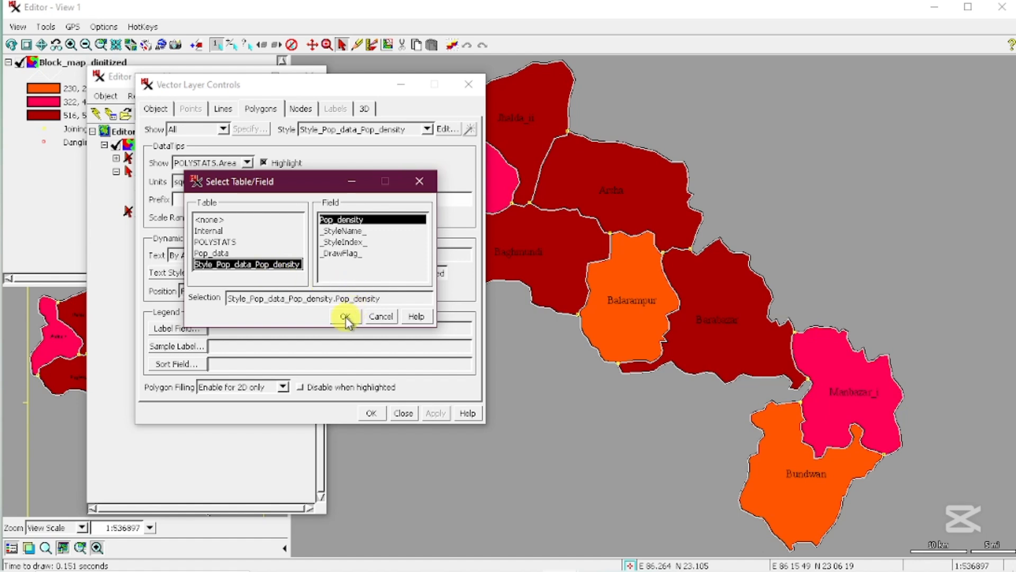
{"action": "left_click", "coordinate": [351, 230]}
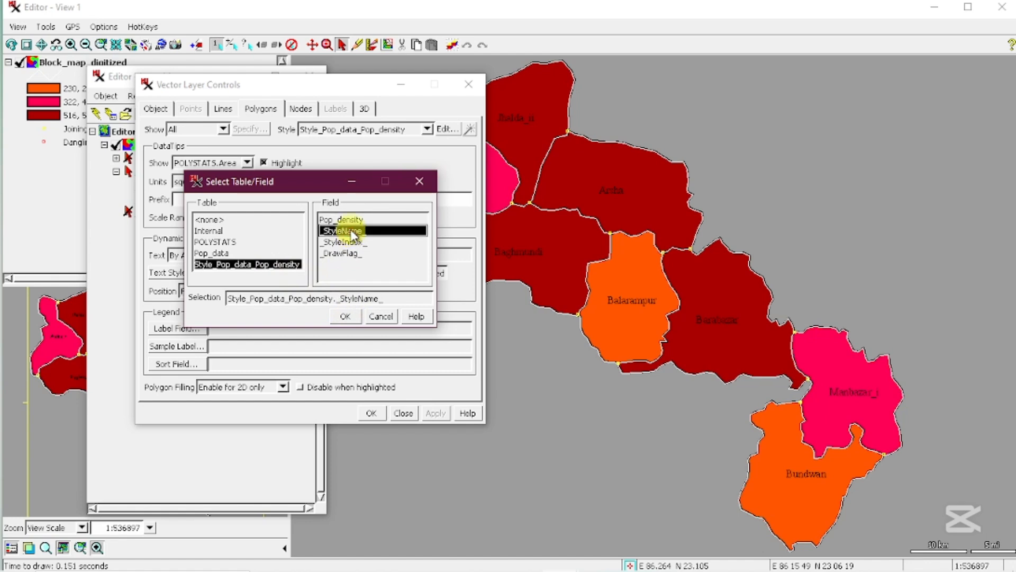
{"action": "left_click", "coordinate": [346, 316]}
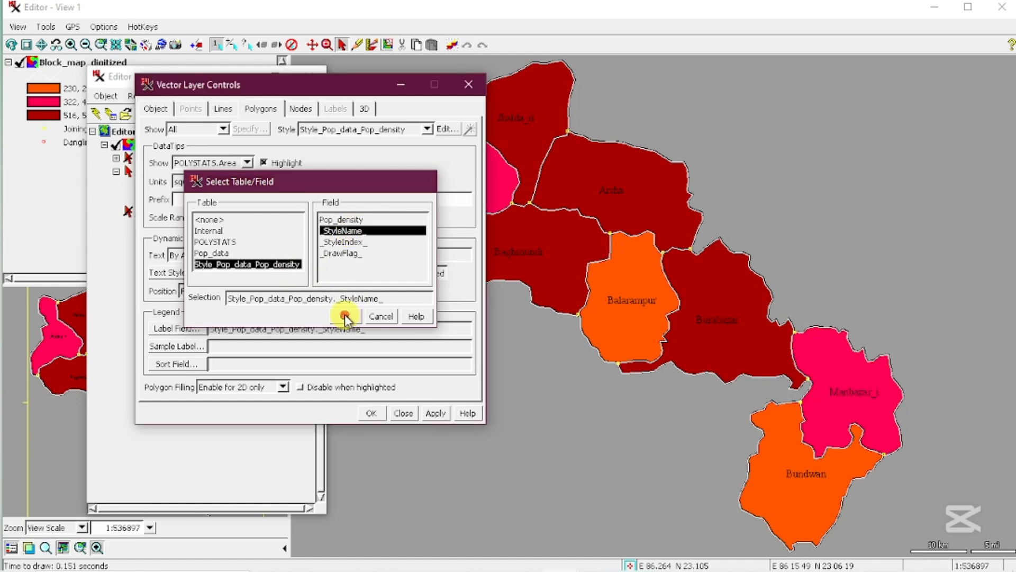
{"action": "left_click", "coordinate": [434, 414]}
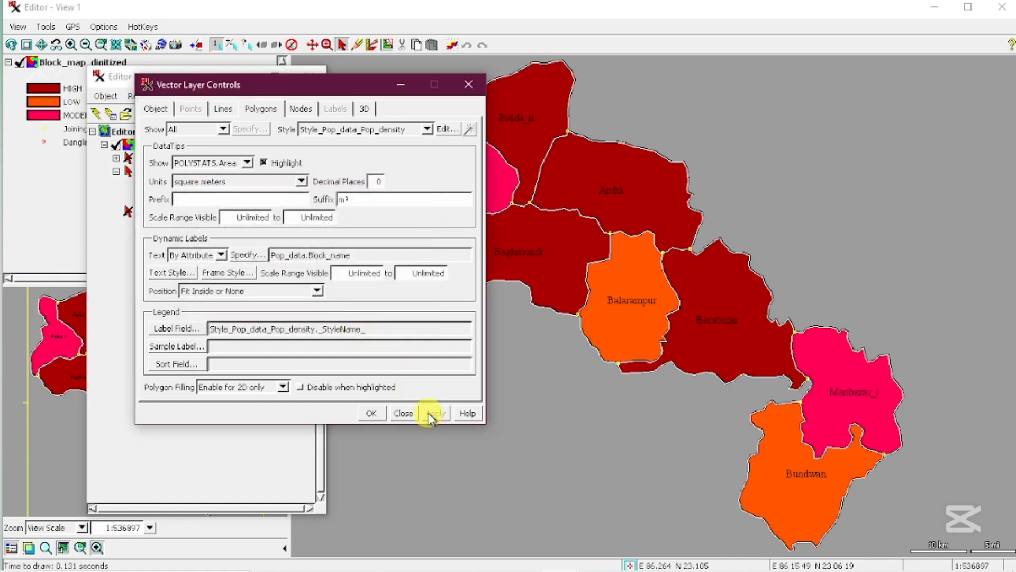
{"action": "left_click", "coordinate": [370, 414]}
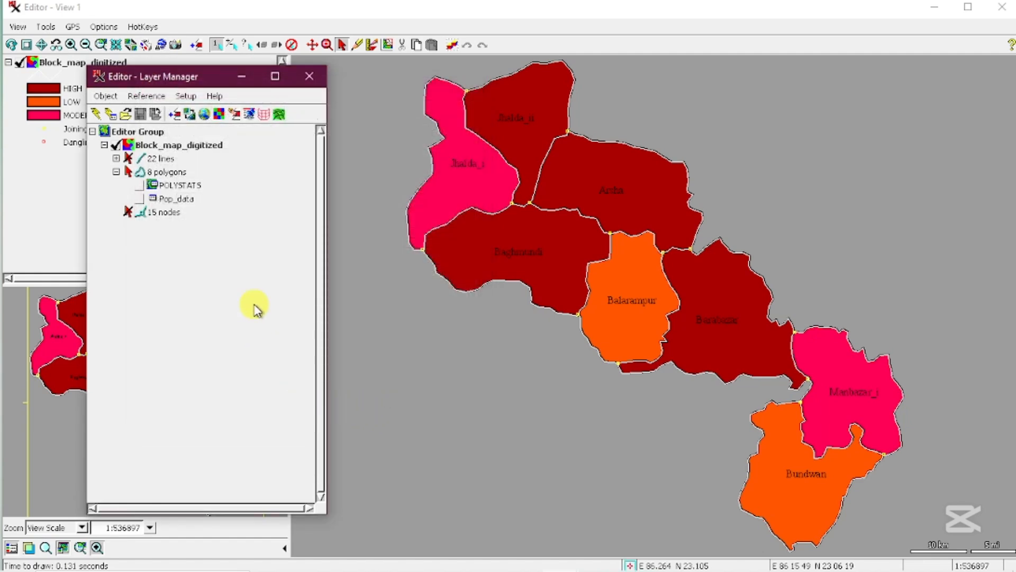